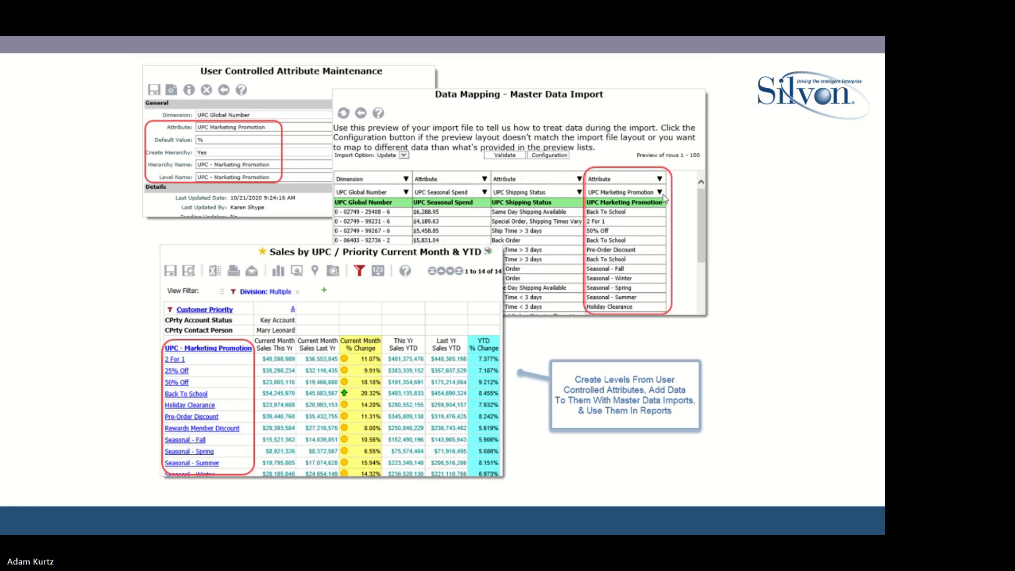
- Advance to the closing contact slide and switch to the Stratum home page in the browser
key(Right)
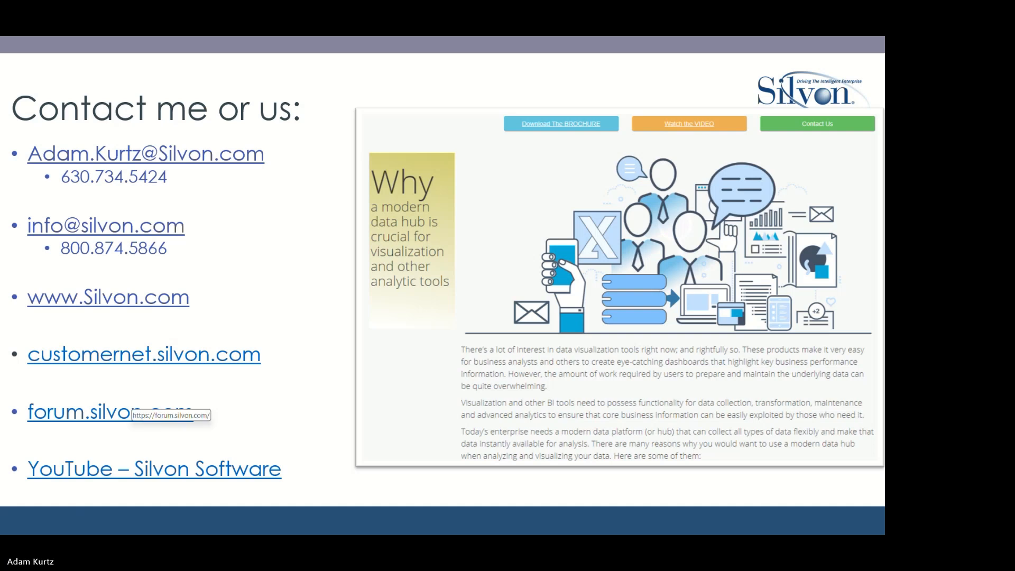
key(alt+Tab)
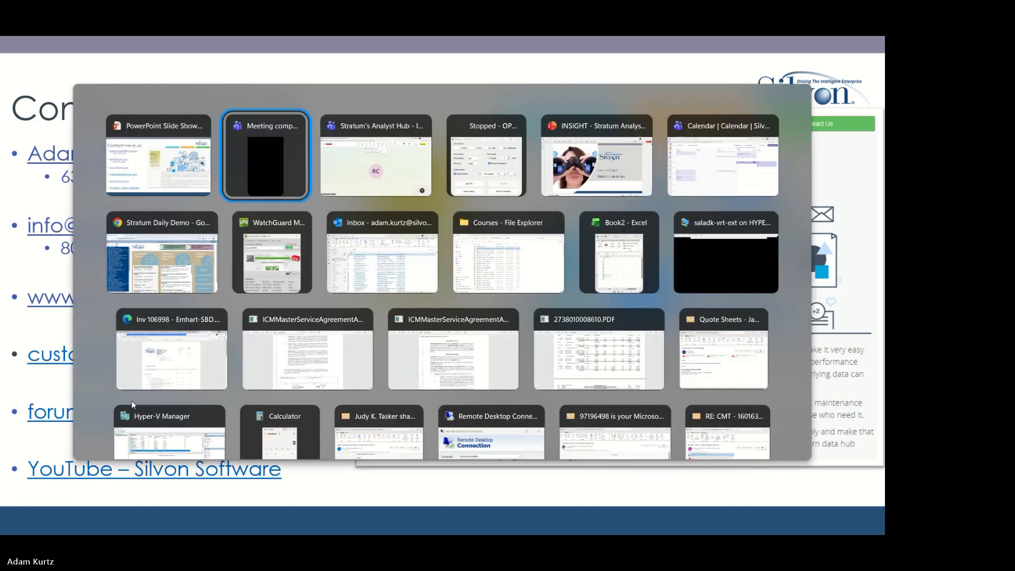
key(alt+Tab)
key(alt+Tab)
key(alt+Tab)
key(alt+Tab)
key(alt+Tab)
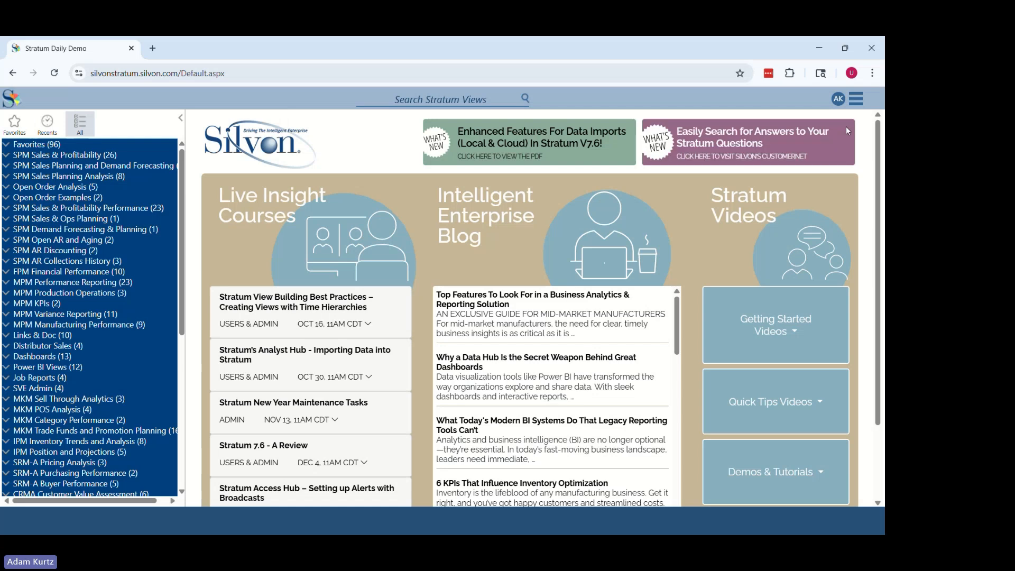
click(856, 101)
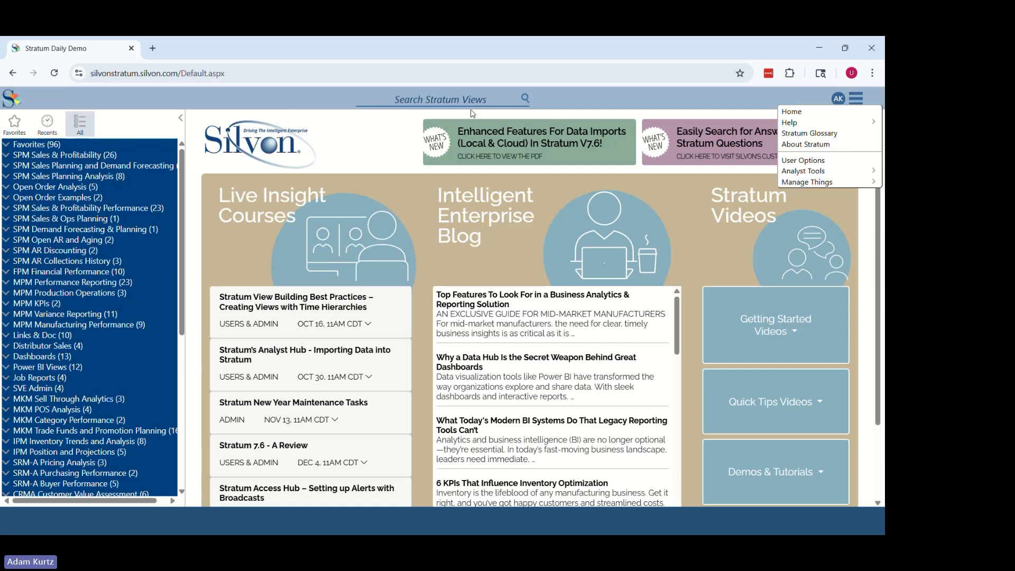
click(858, 104)
mouse_move(847, 175)
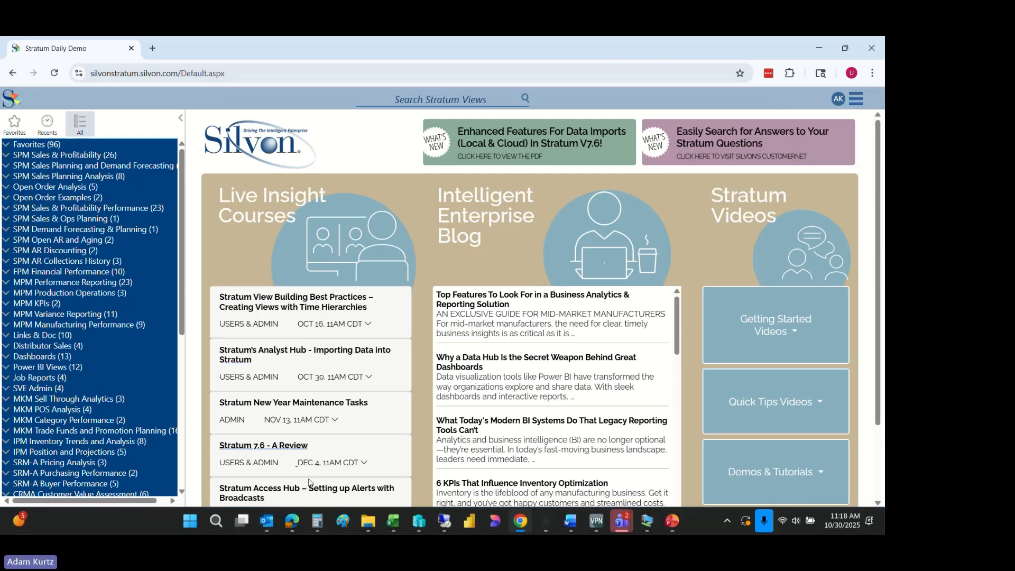
- End the slide show, open the Sales Plan Example ADK workbook from the Demo folder and maximize it
key(alt+Tab)
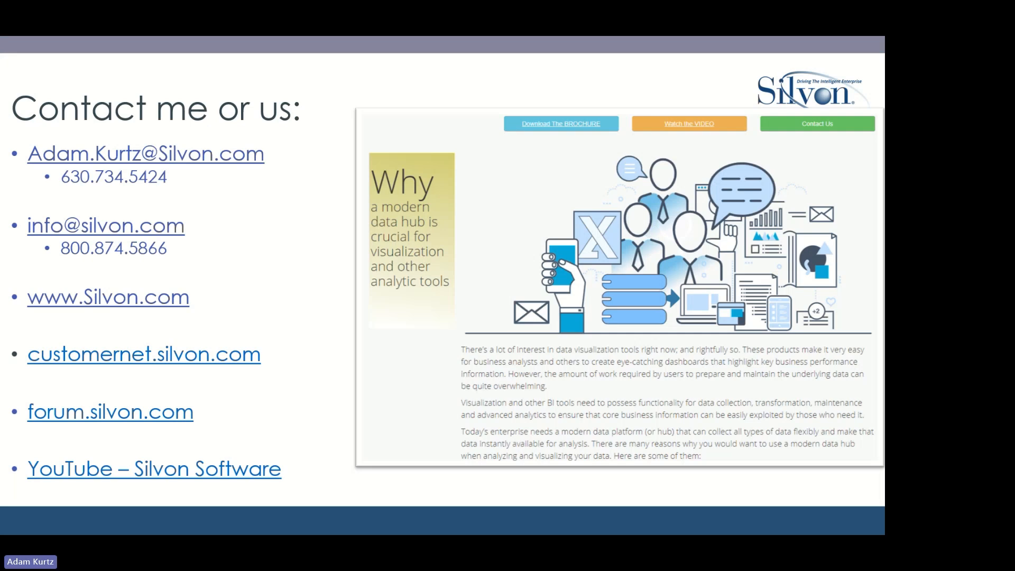
key(Escape)
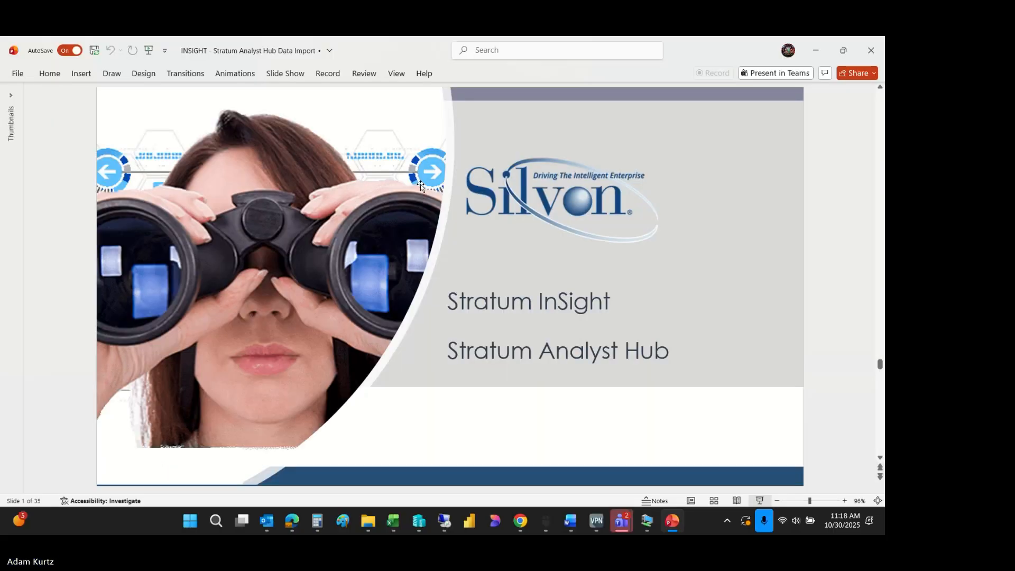
click(368, 521)
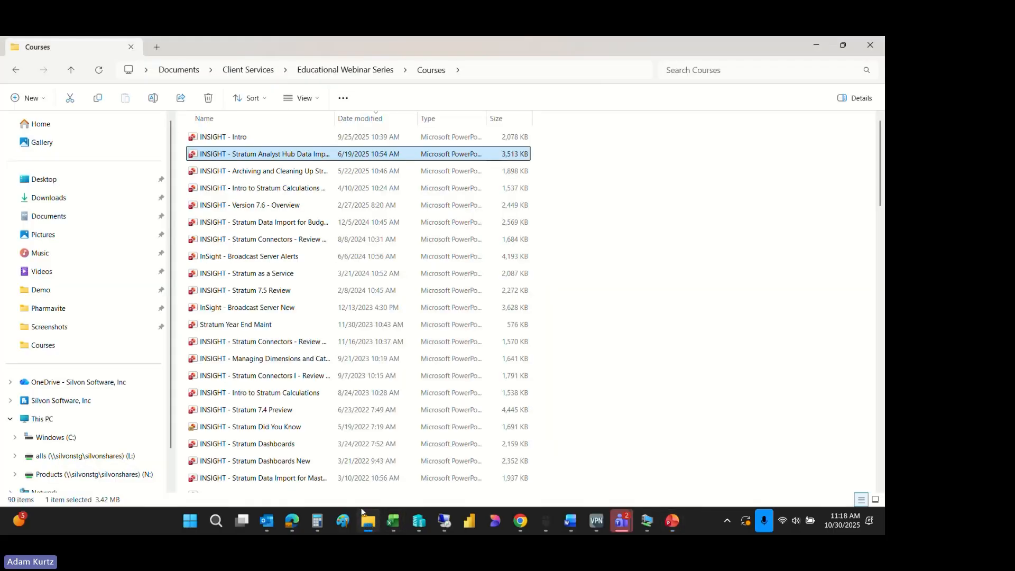
click(41, 290)
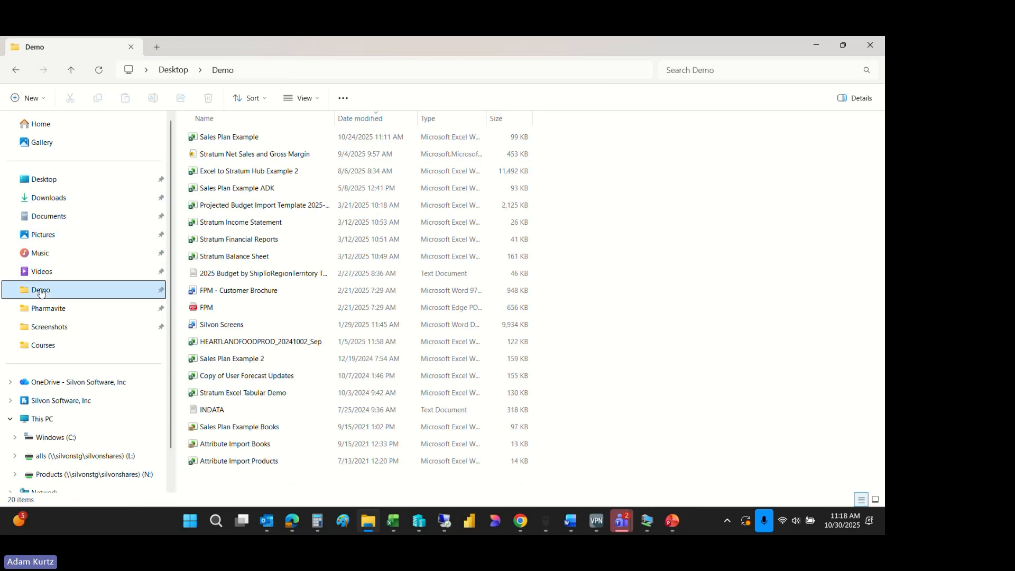
double_click(259, 188)
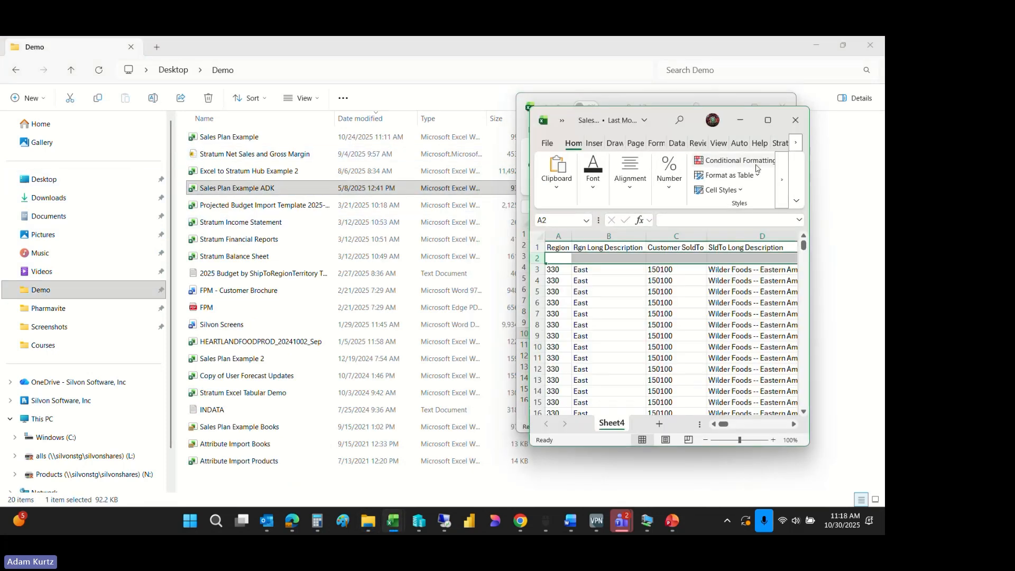
click(769, 121)
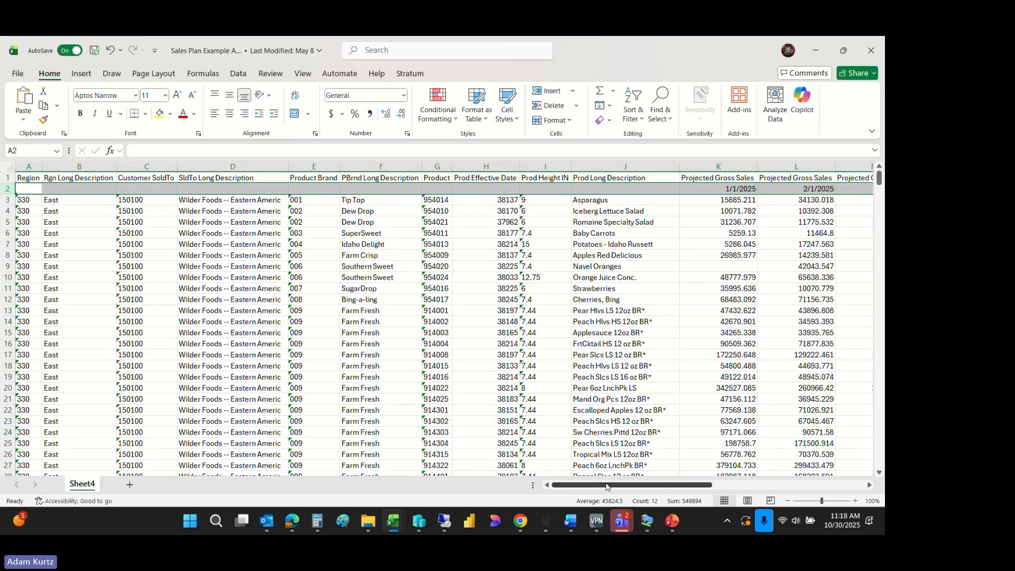
- Review the workbook's two header rows and monthly Projected Gross Sales columns, then close it and minimize the Demo folder window
drag(607, 487, 566, 465)
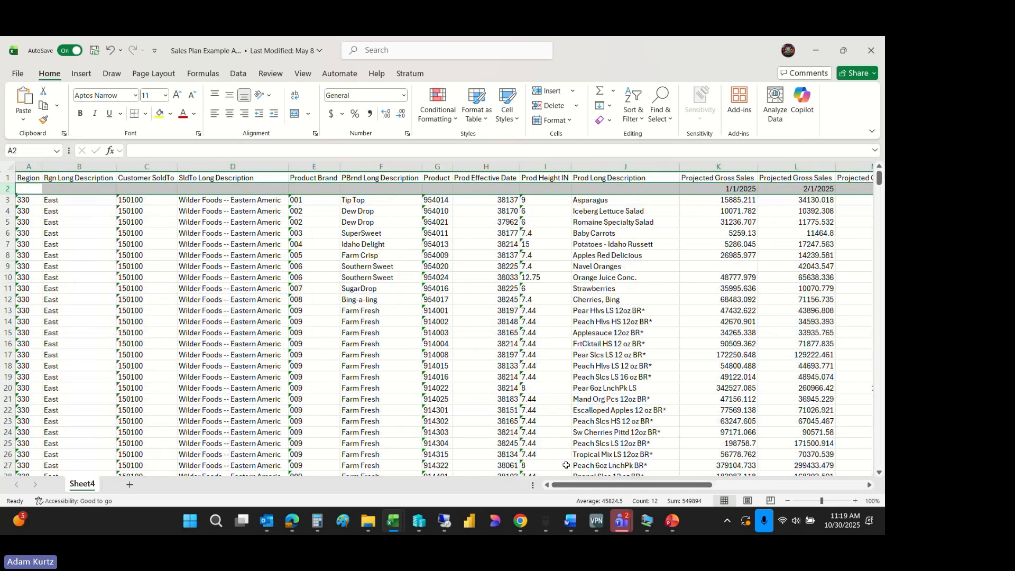
drag(5, 178, 6, 190)
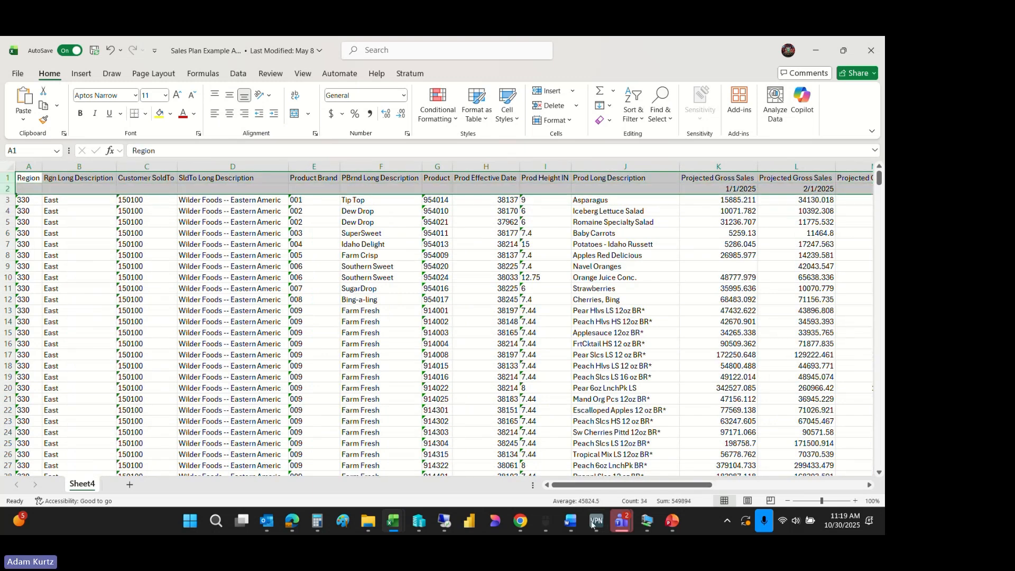
drag(632, 485, 684, 485)
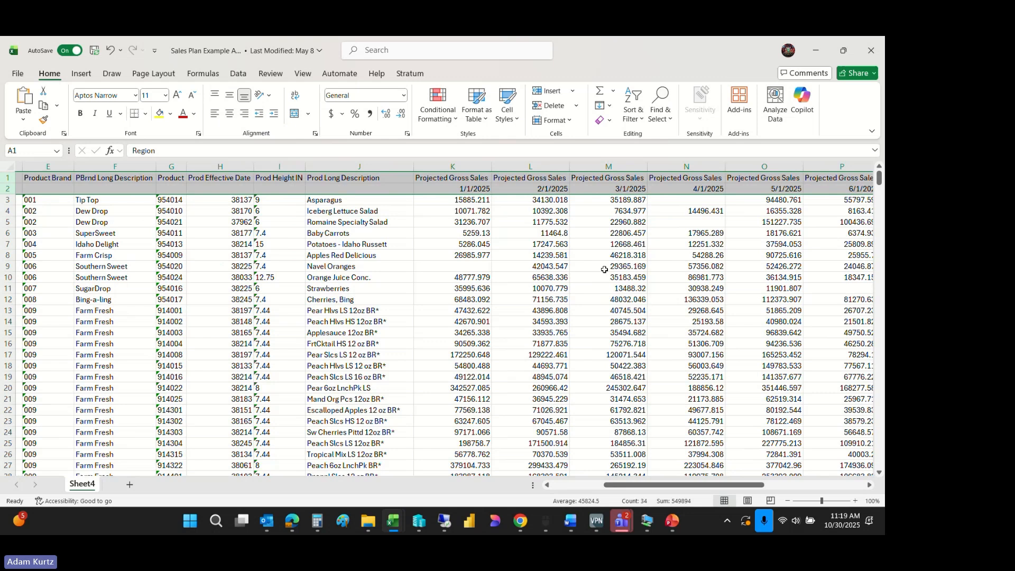
click(880, 57)
click(732, 102)
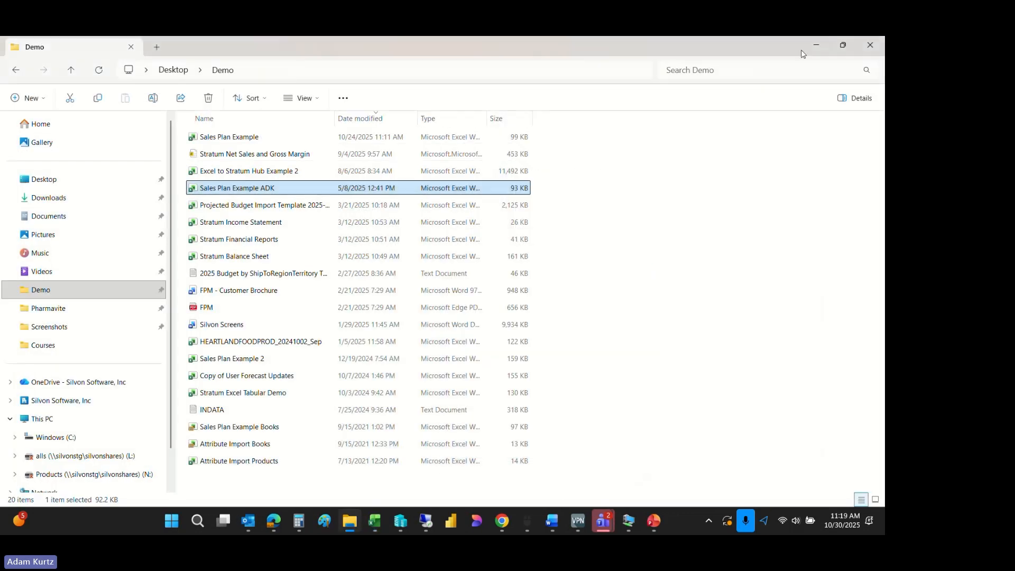
click(816, 47)
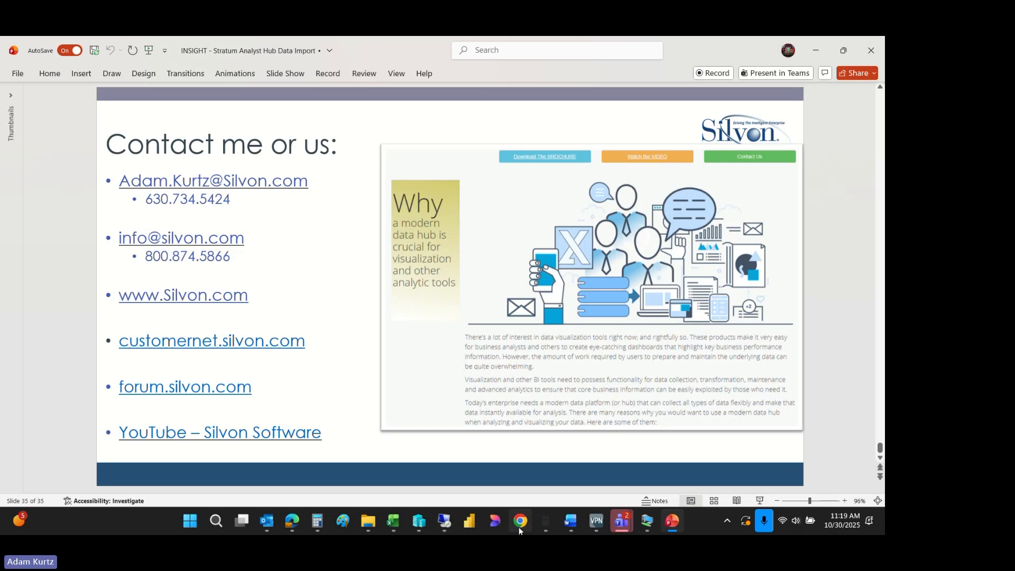
- Switch to Stratum in the browser, open the Data Import page and collapse the Stratum Views pane
click(519, 521)
click(856, 98)
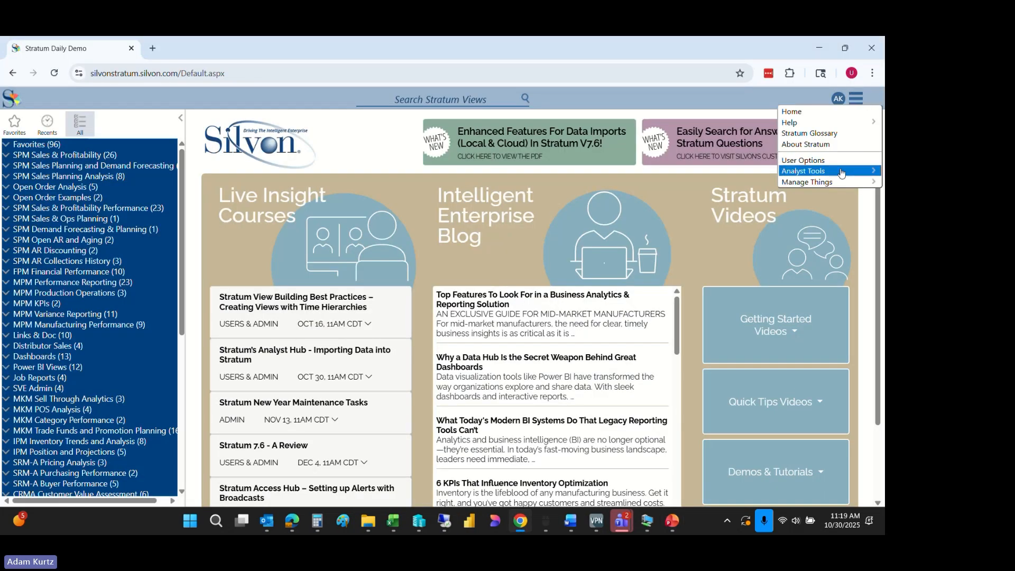
mouse_move(841, 173)
click(714, 179)
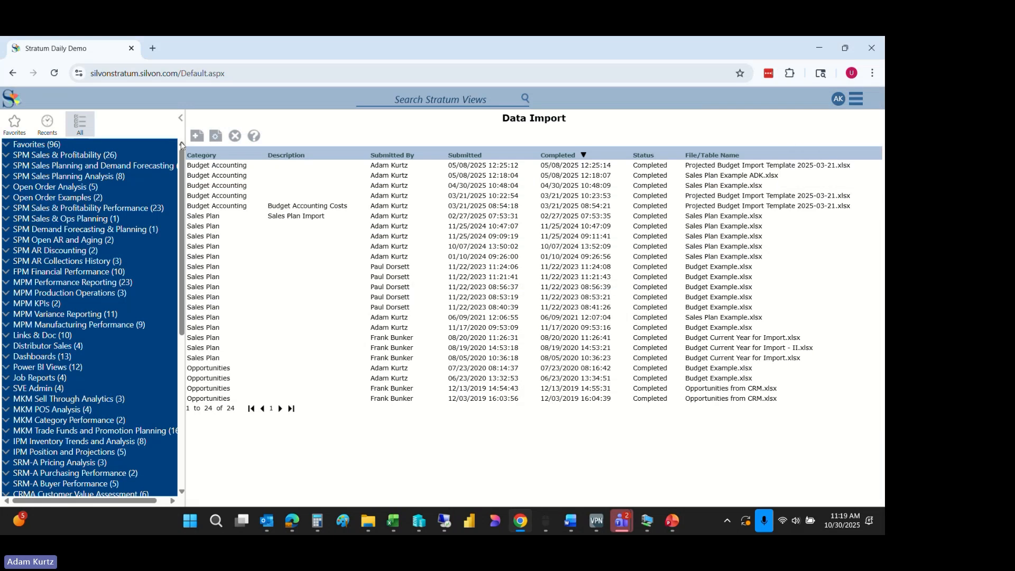
click(181, 117)
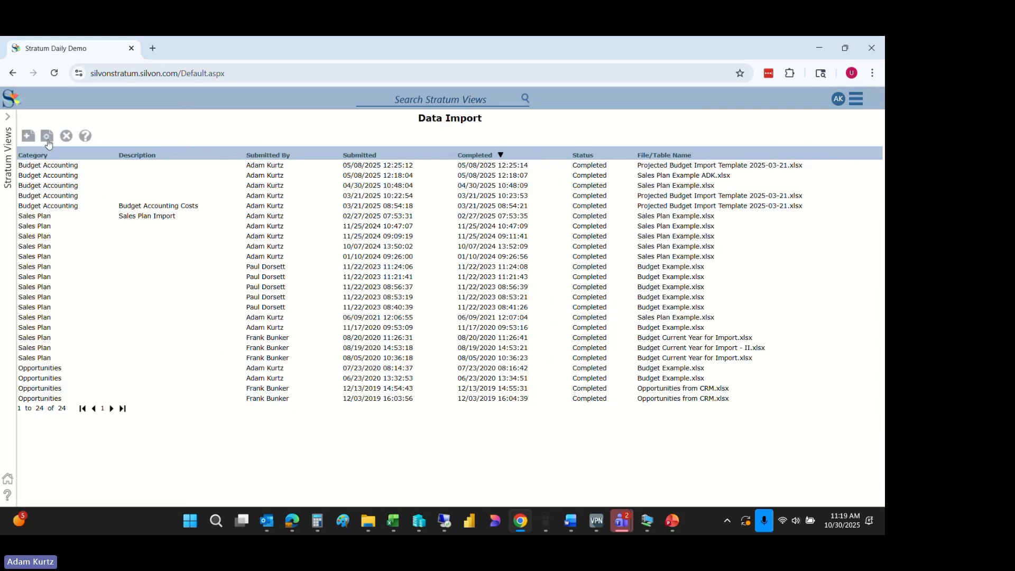
- Add a new data import using the local Excel file Sales Plan Example ADK
click(29, 138)
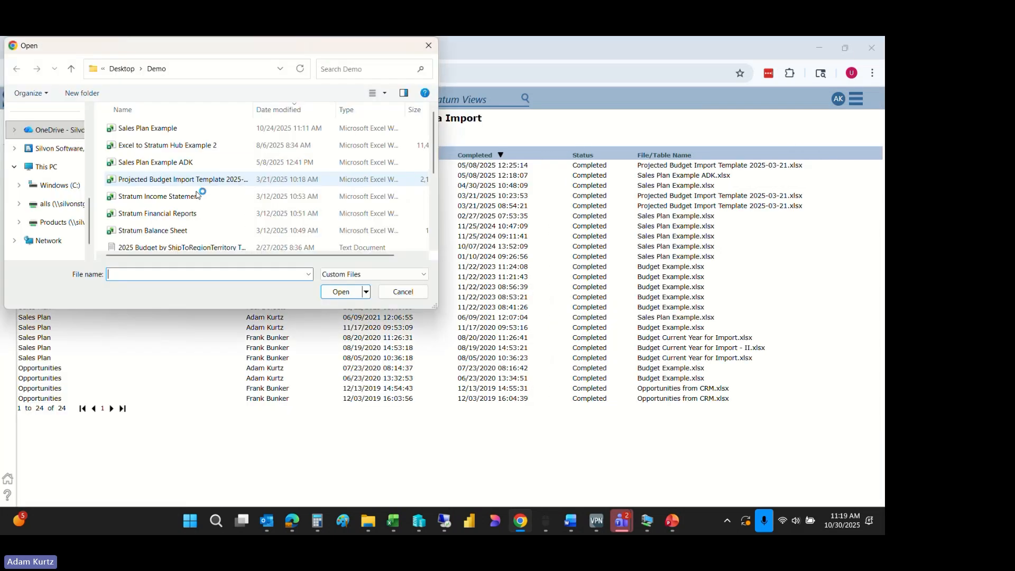
click(179, 162)
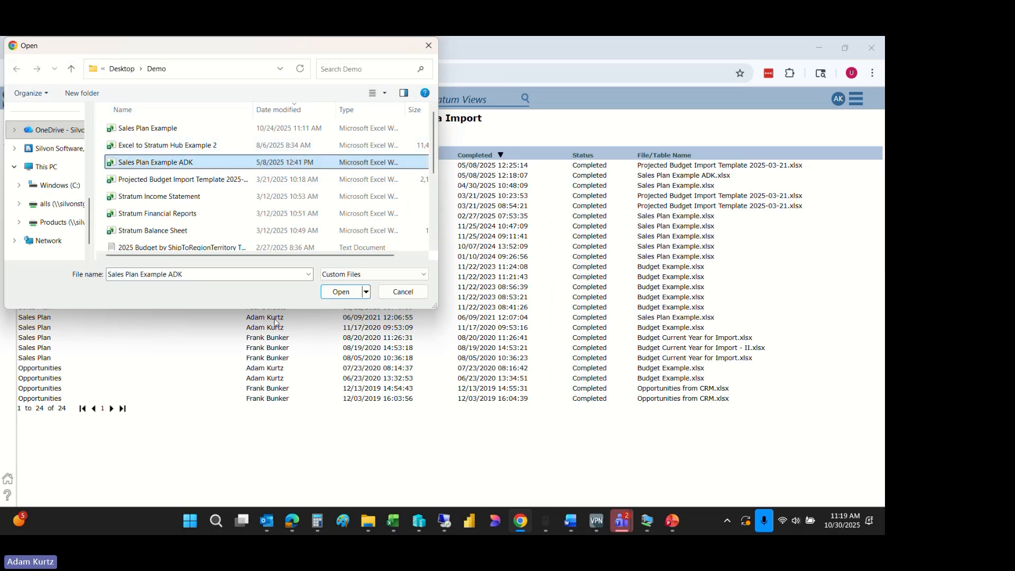
click(343, 294)
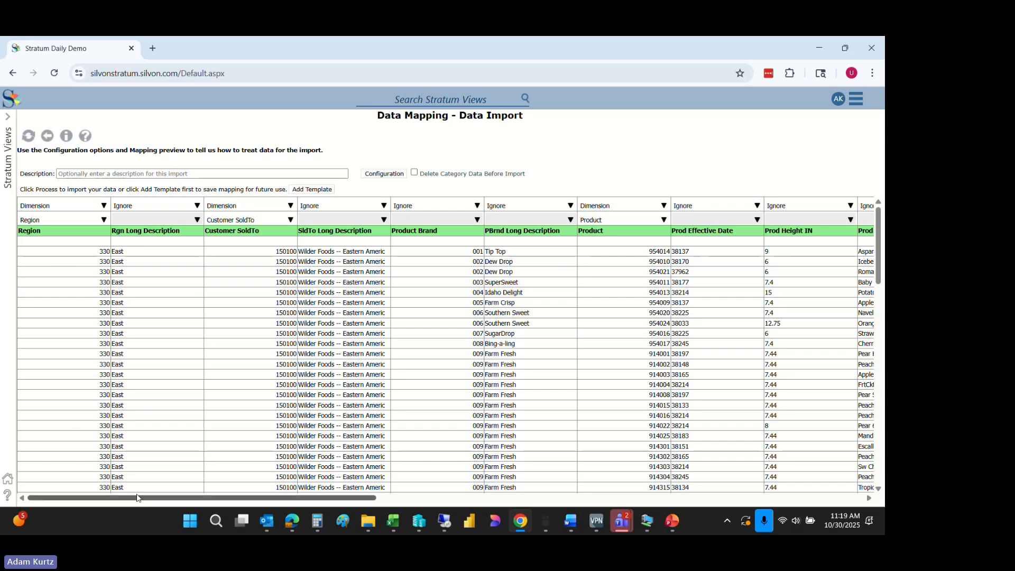
- Examine the data mapping preview, including the mapping type and dimension choices available for the Region column
drag(140, 501, 362, 398)
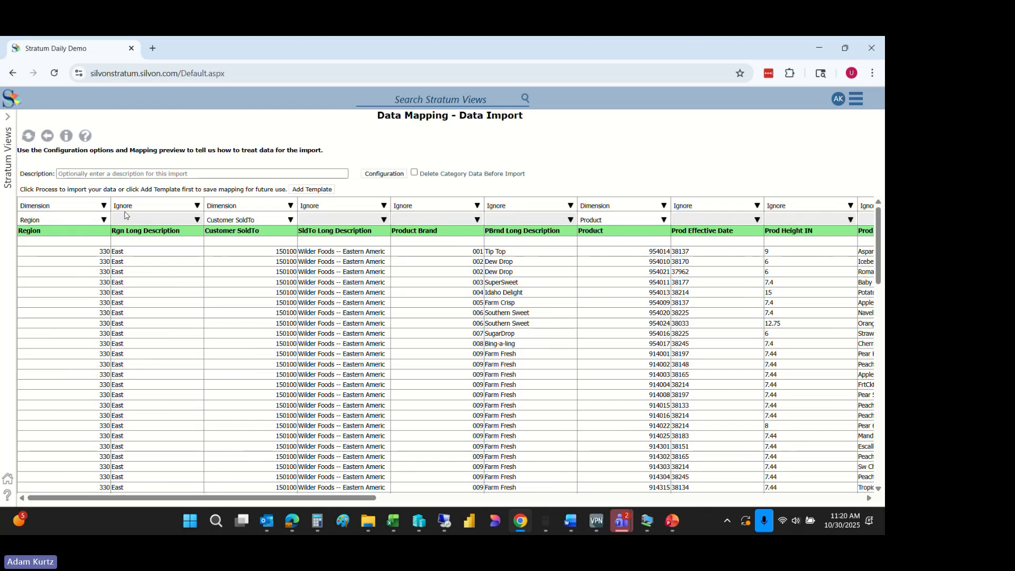
click(101, 209)
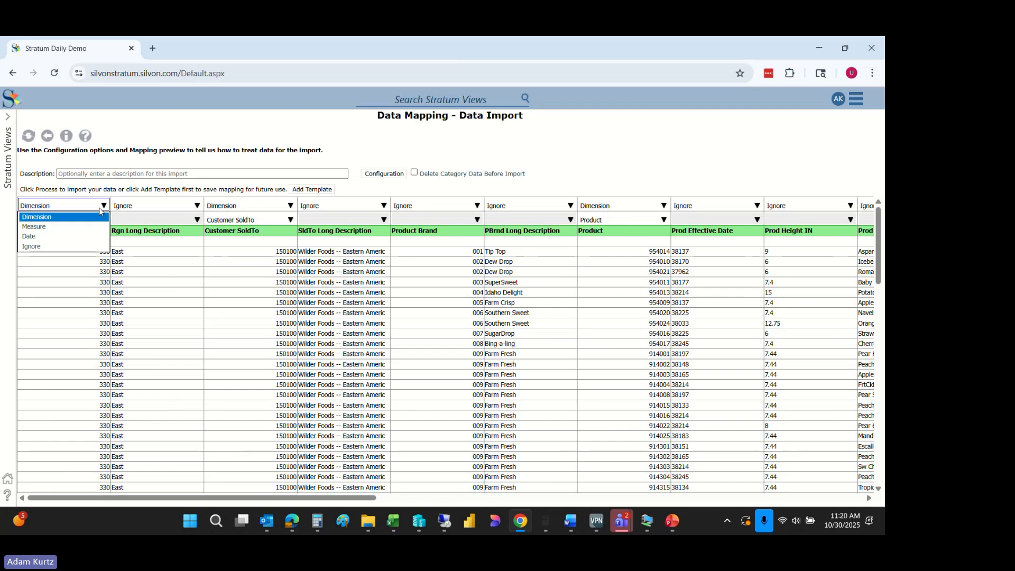
click(100, 210)
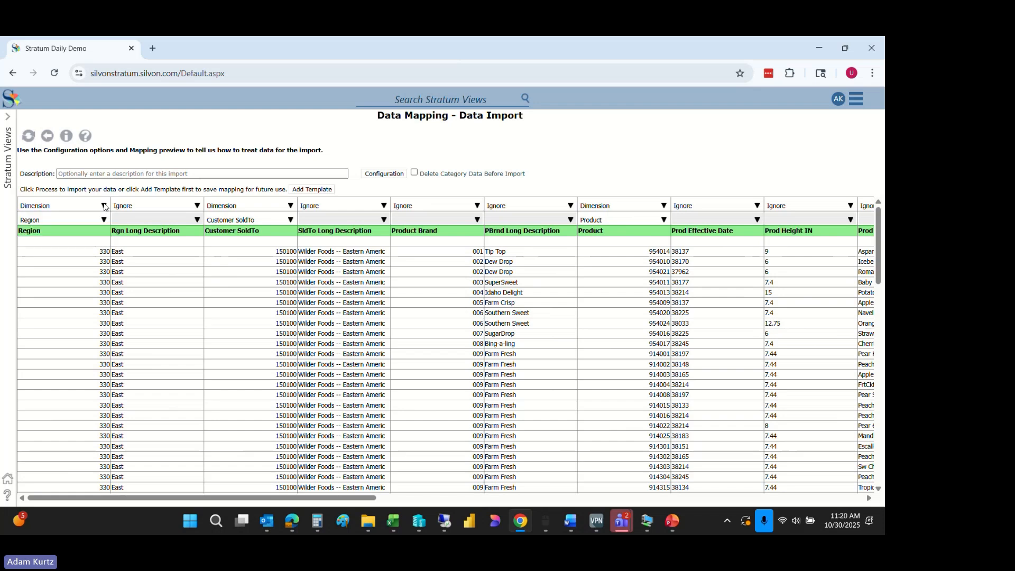
click(104, 206)
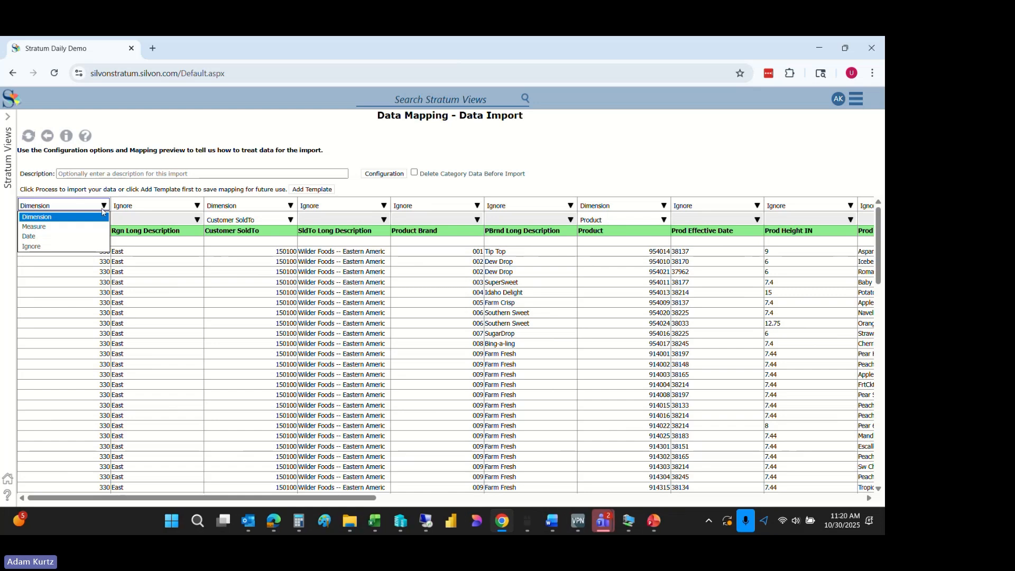
click(103, 210)
click(104, 220)
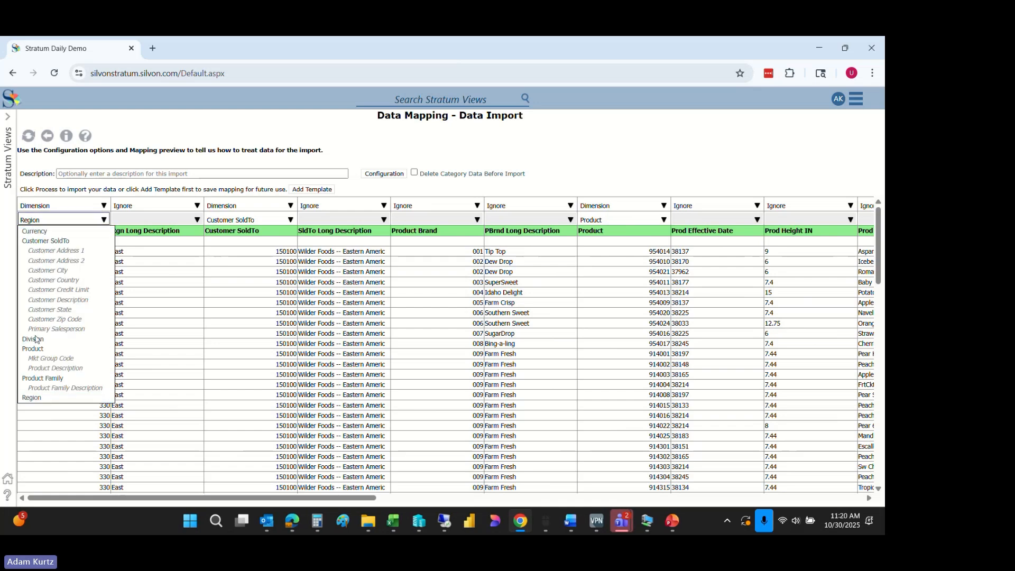
click(104, 221)
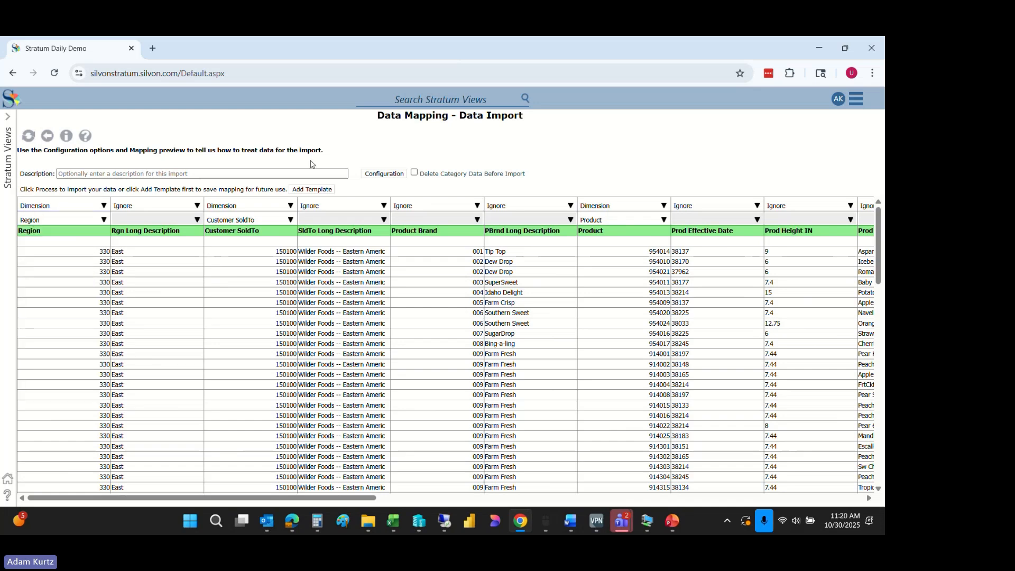
- Try to configure the import as Time Series with the transaction date in row 2 and date format m/d/yyyy
click(388, 174)
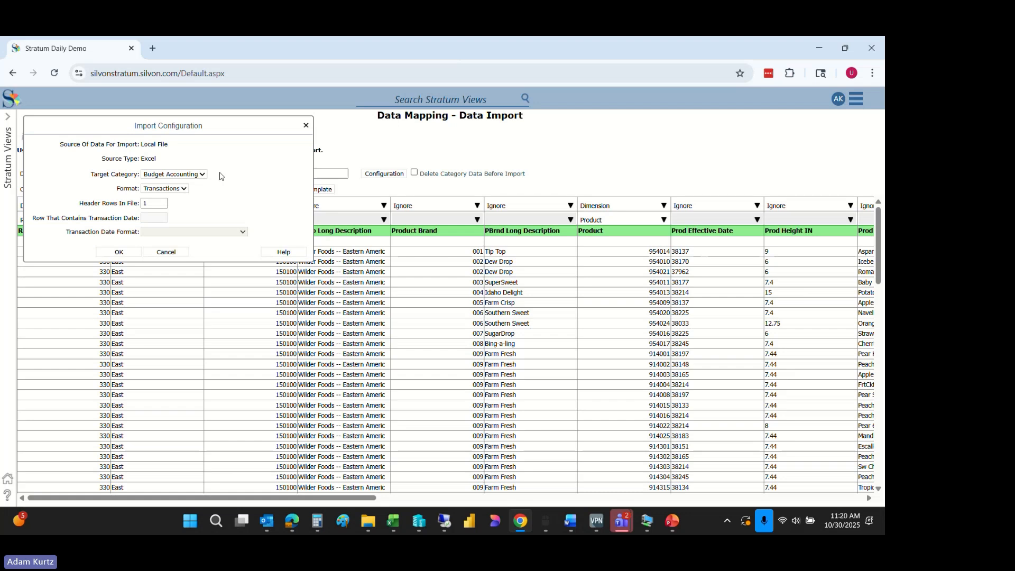
click(184, 189)
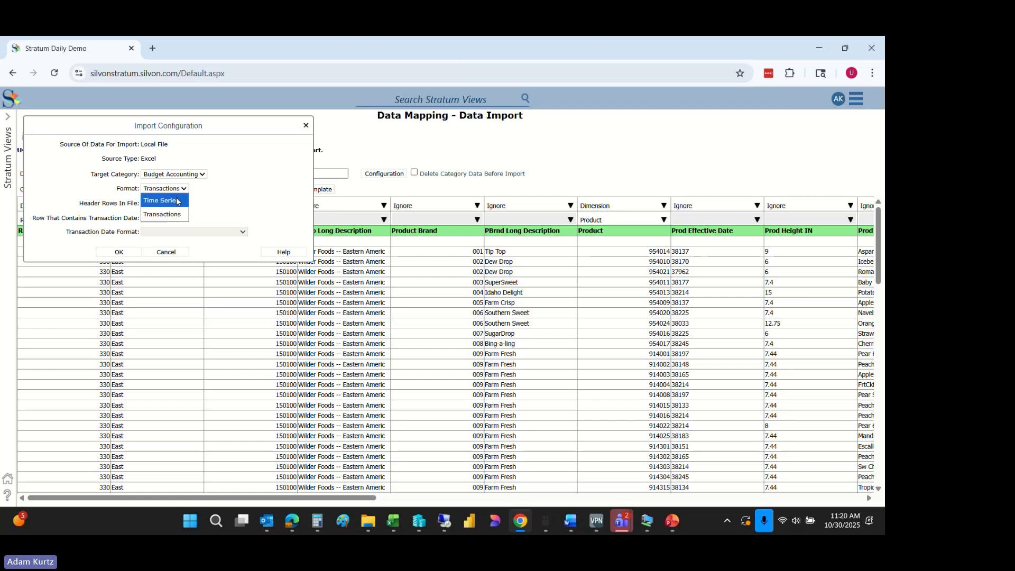
click(178, 200)
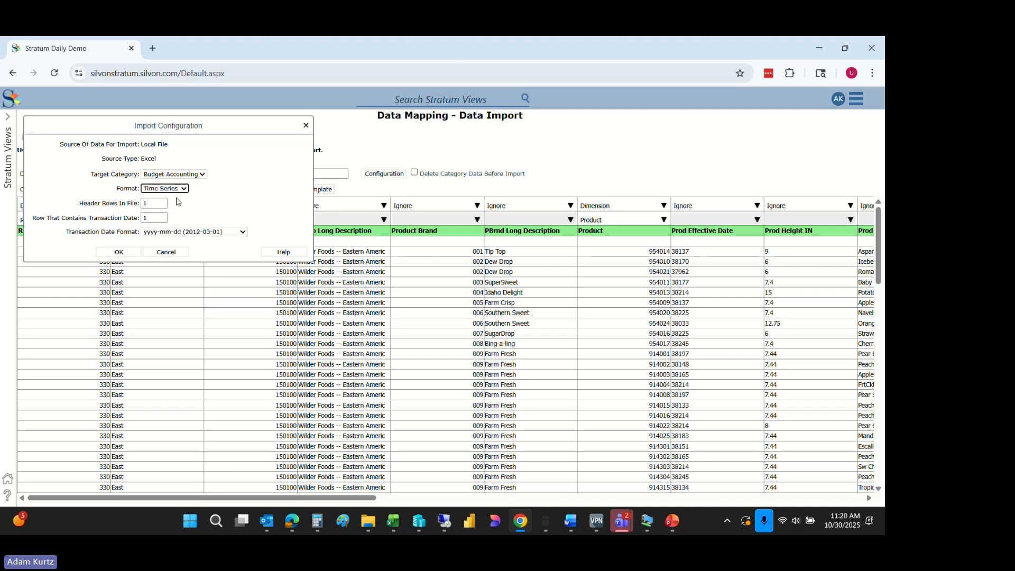
double_click(155, 218)
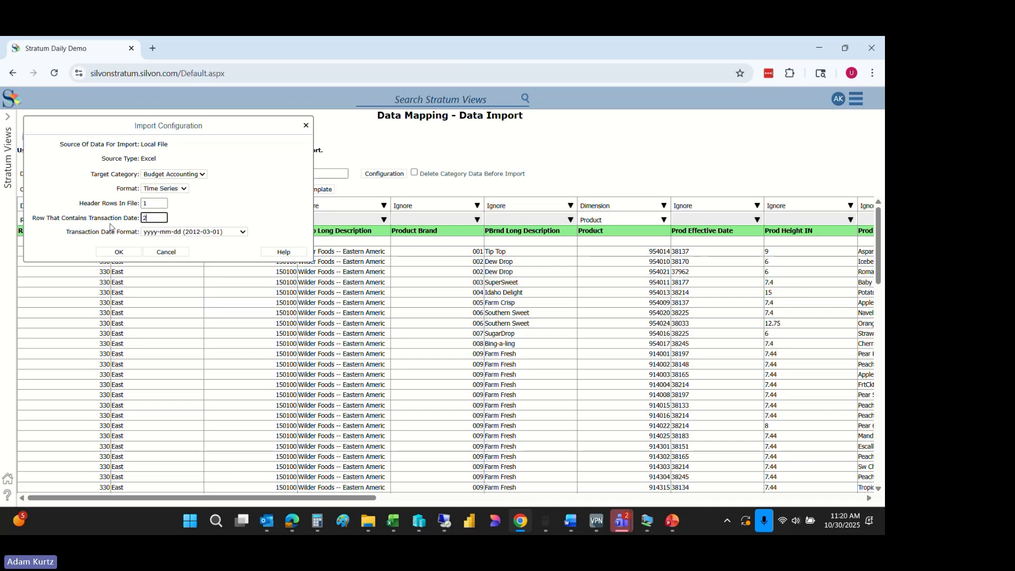
click(176, 234)
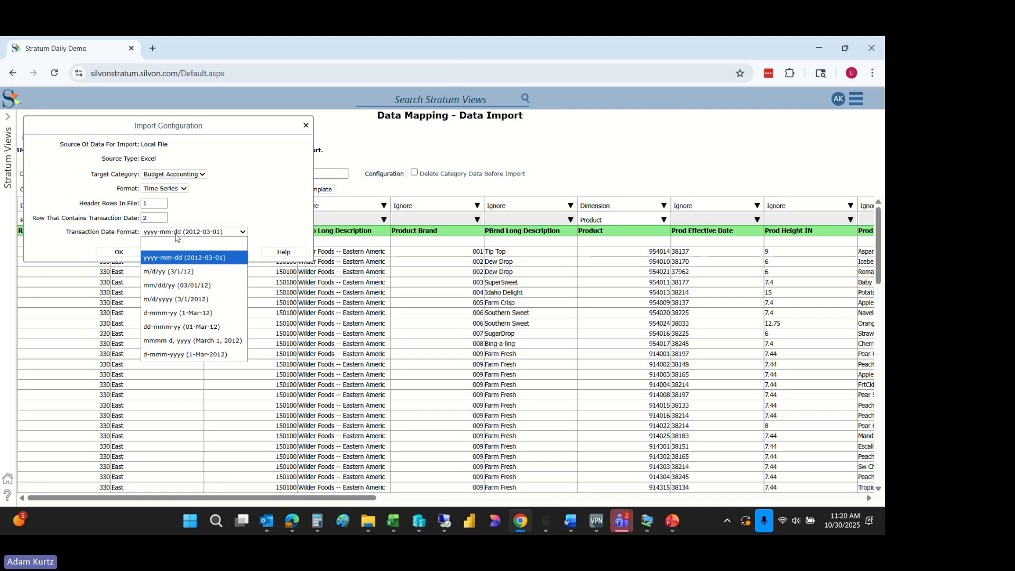
click(166, 300)
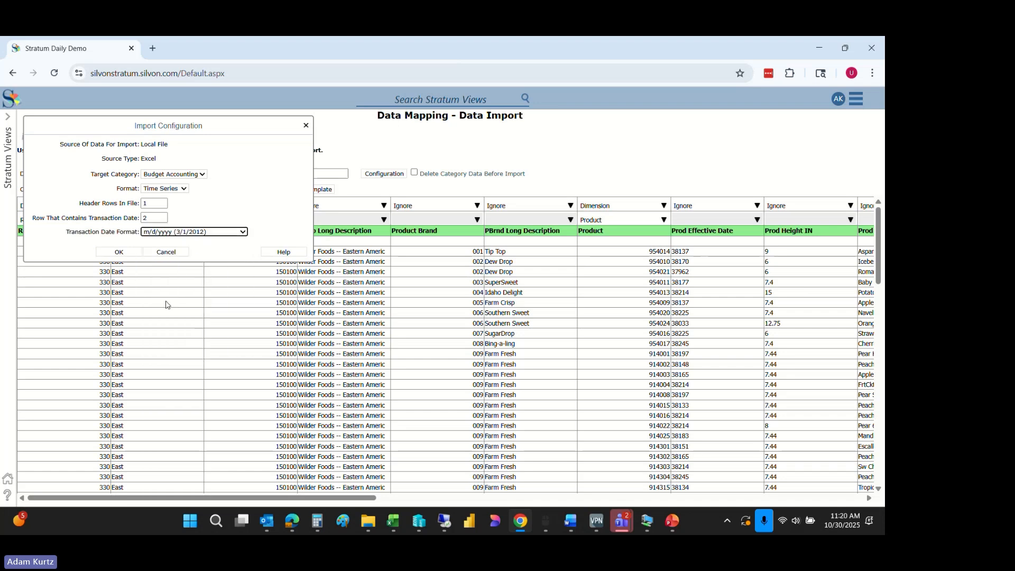
click(128, 256)
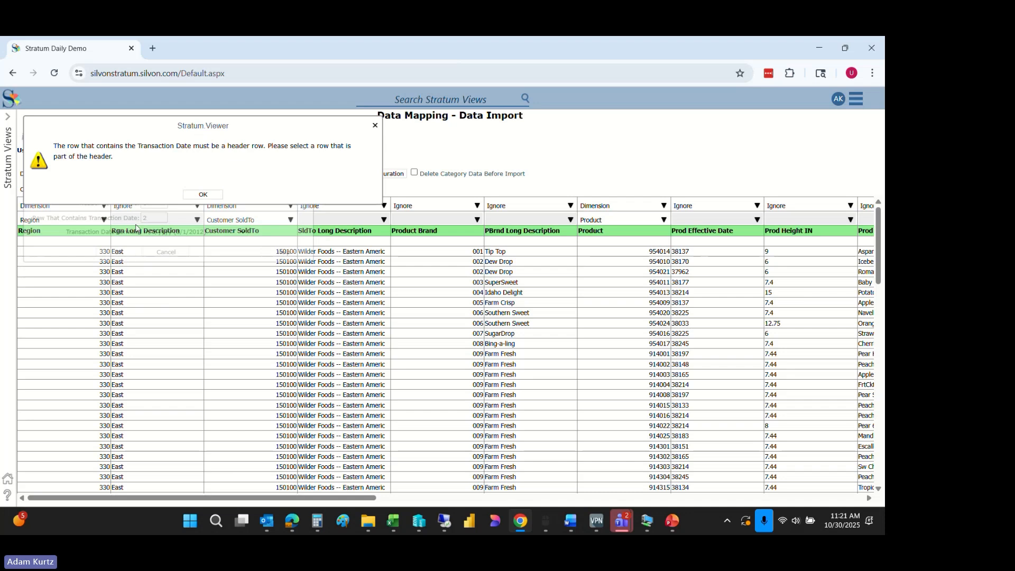
click(204, 196)
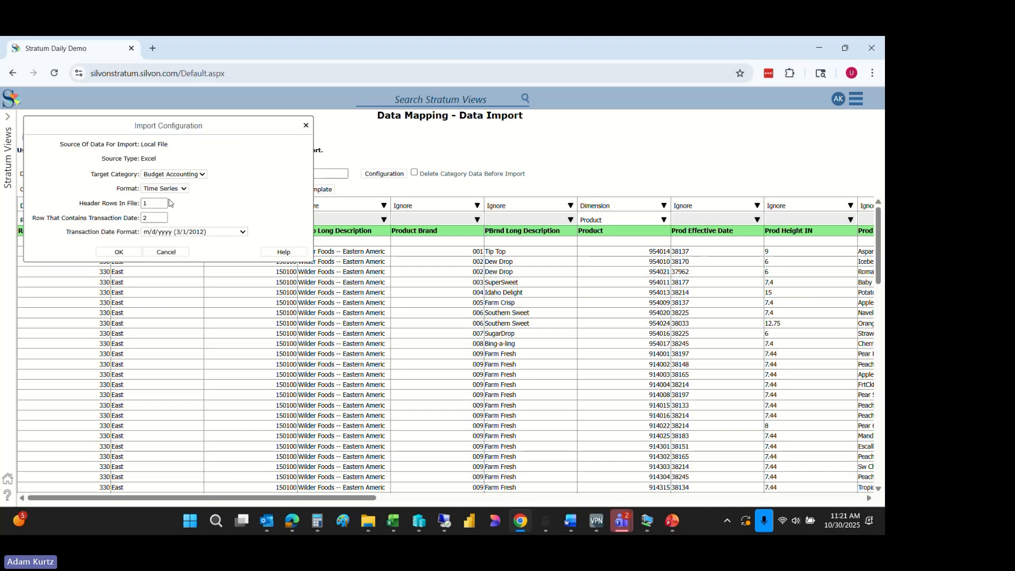
click(166, 252)
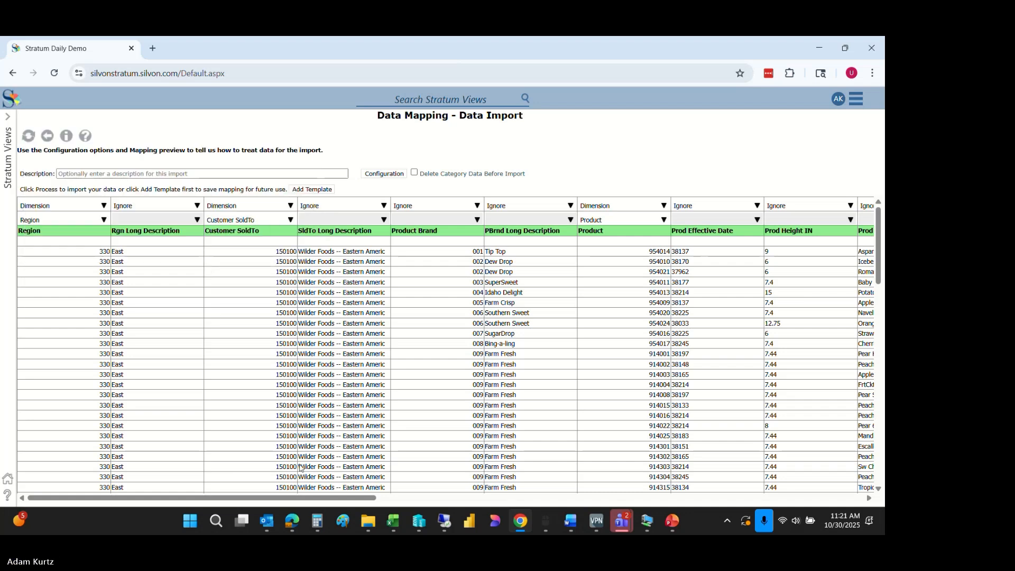
- Review the measure mapping and date row across the monthly Projected Gross Sales columns
drag(320, 497, 855, 449)
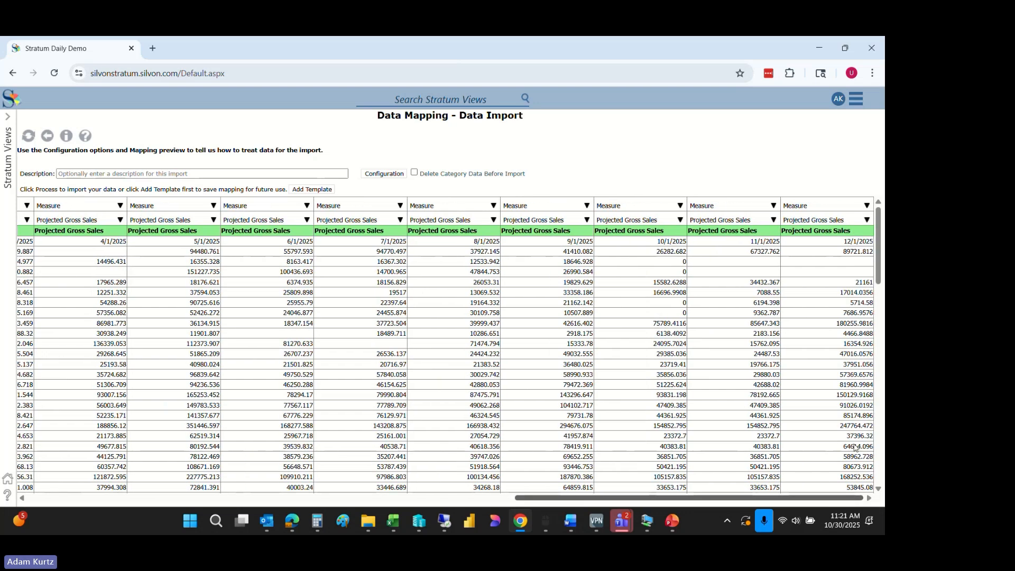
drag(855, 449, 341, 436)
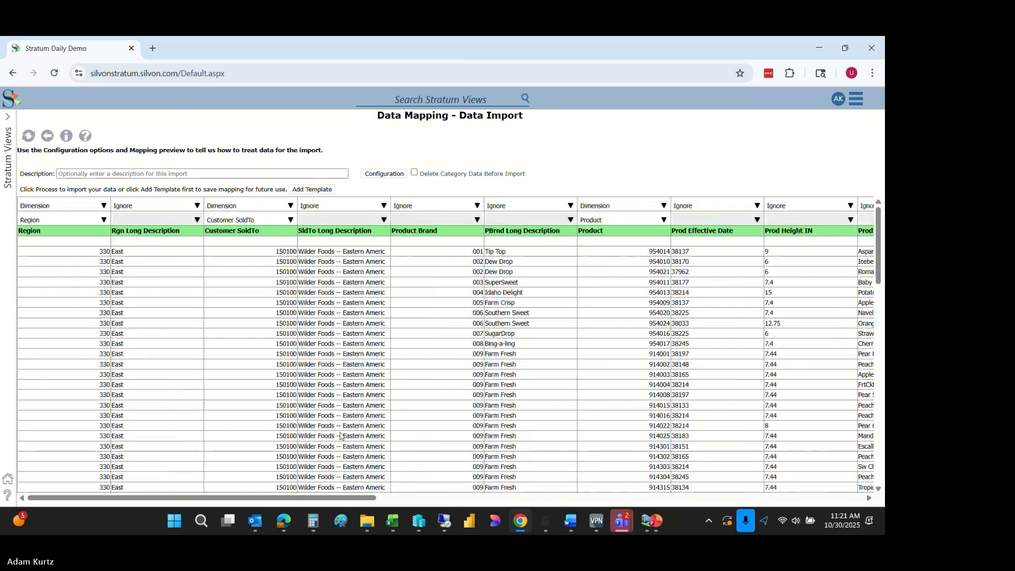
click(857, 99)
- Inspect the text file 2025 Budget by ShipToRegionTerritory Text Tab from the Demo folder in Notepad, then close it and minimize the folder window
click(350, 521)
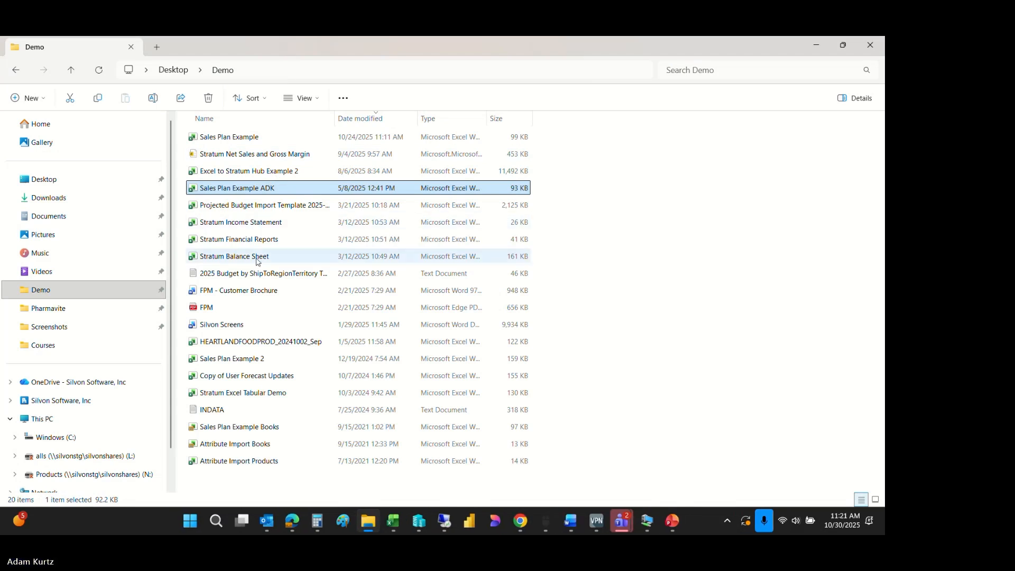
click(259, 276)
double_click(259, 276)
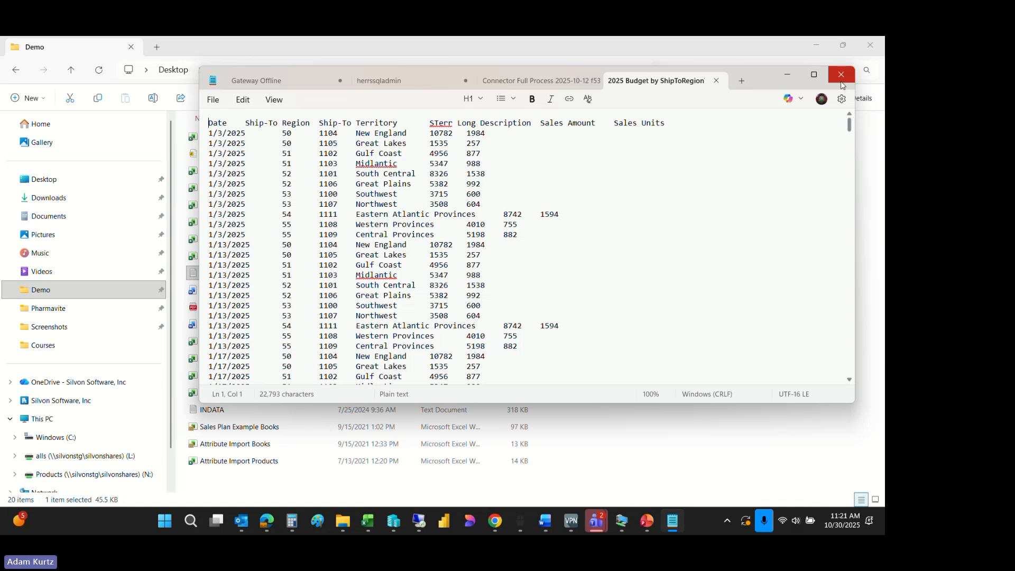
click(717, 80)
key(Return)
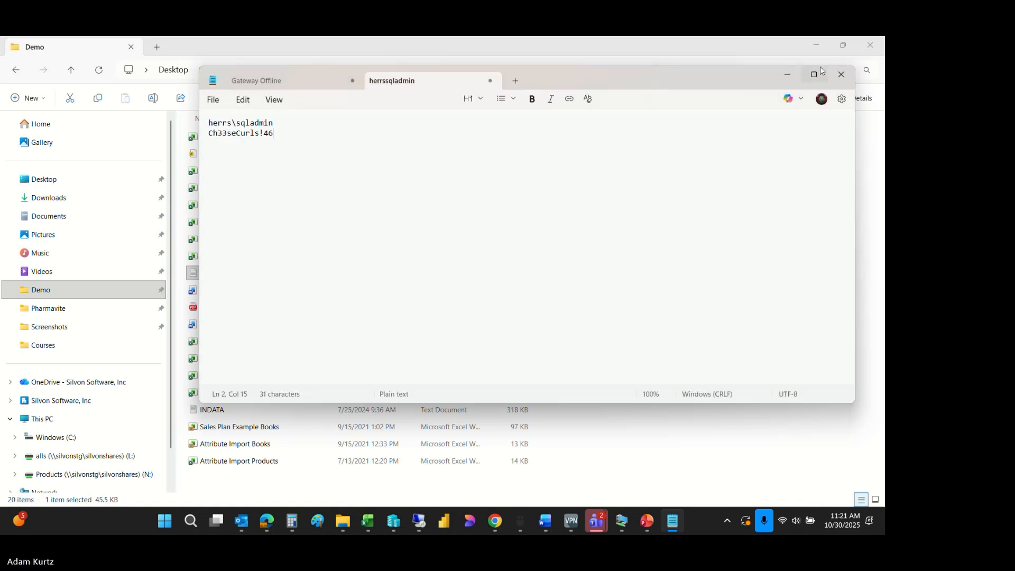
click(841, 74)
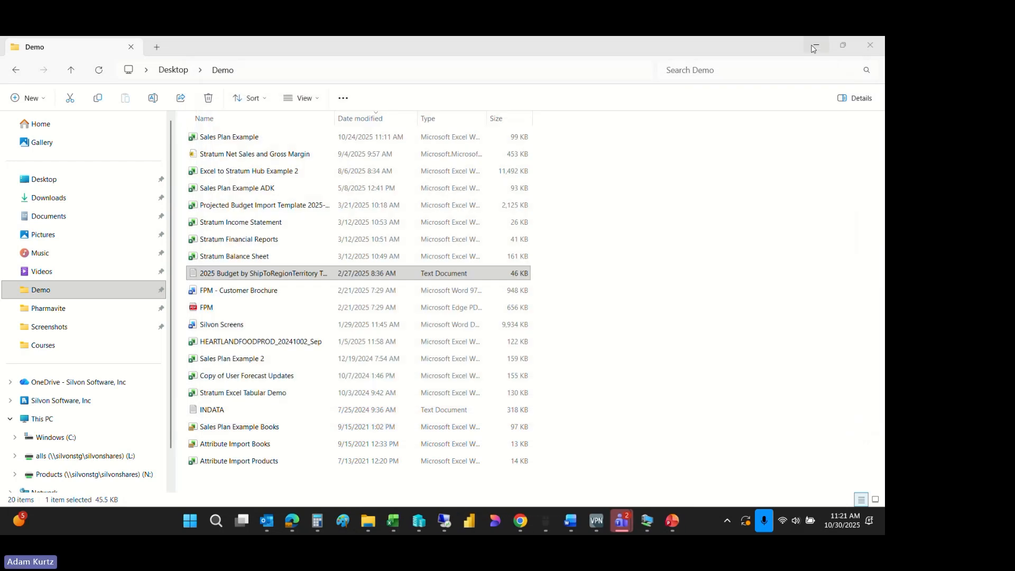
click(816, 45)
- Start a new data import in Stratum using the local file 2025 Budget by ShipToRegionTerritory Text Tab
click(857, 99)
mouse_move(804, 171)
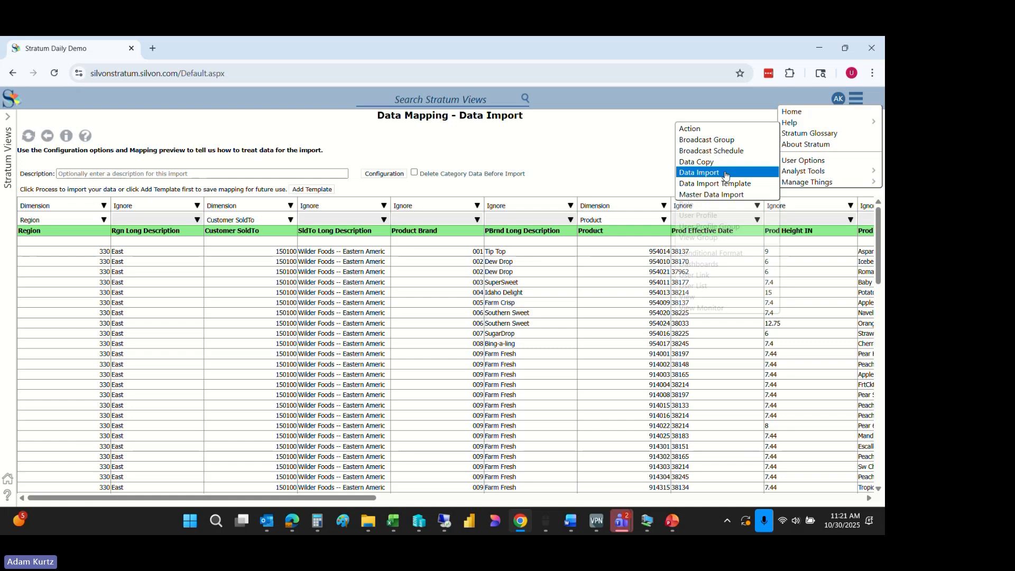
click(699, 173)
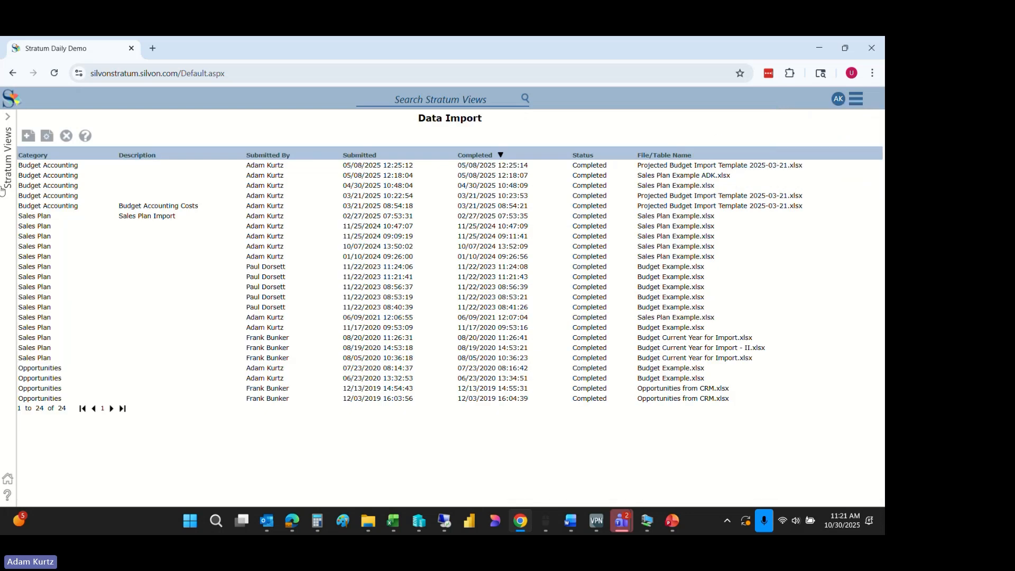
click(28, 136)
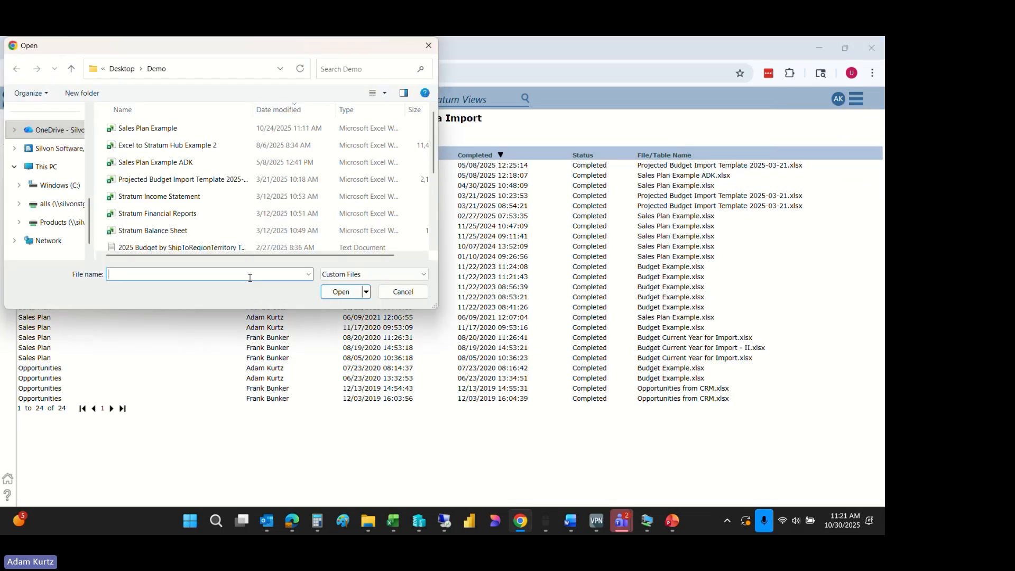
click(210, 248)
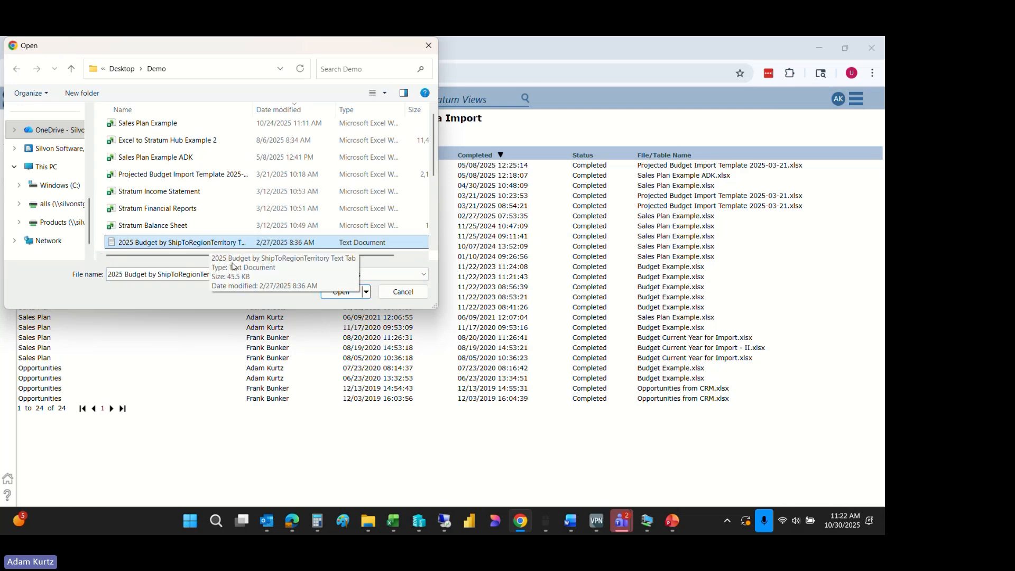
click(339, 294)
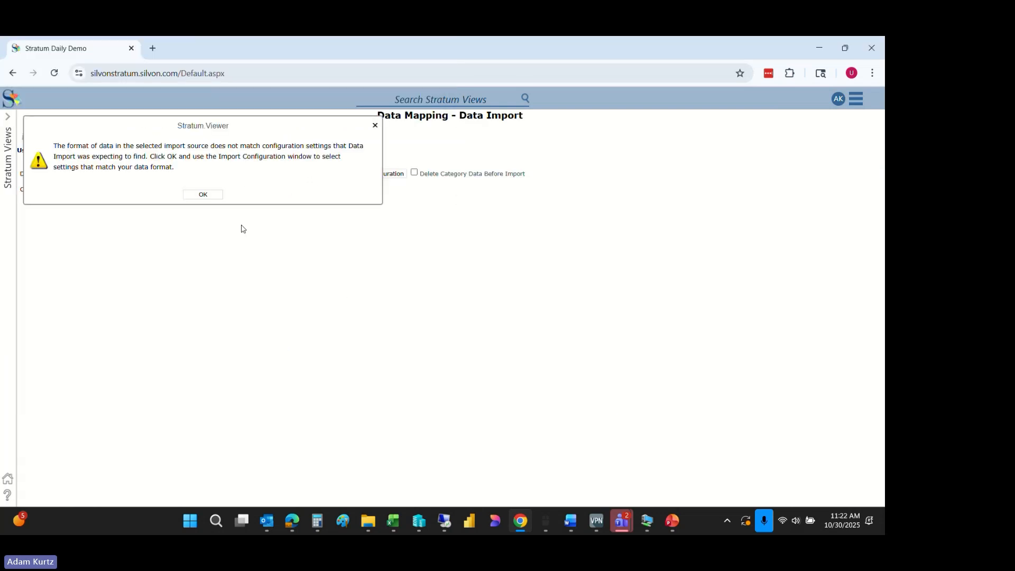
click(203, 196)
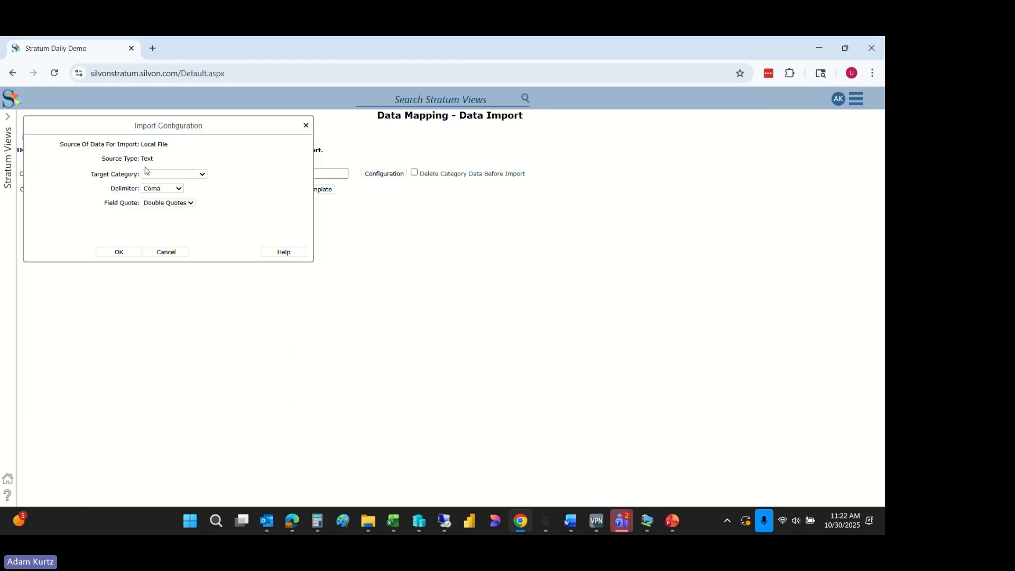
- Set the import's target category to Budget Accounting and its delimiter to Tab
click(182, 175)
click(158, 155)
click(166, 174)
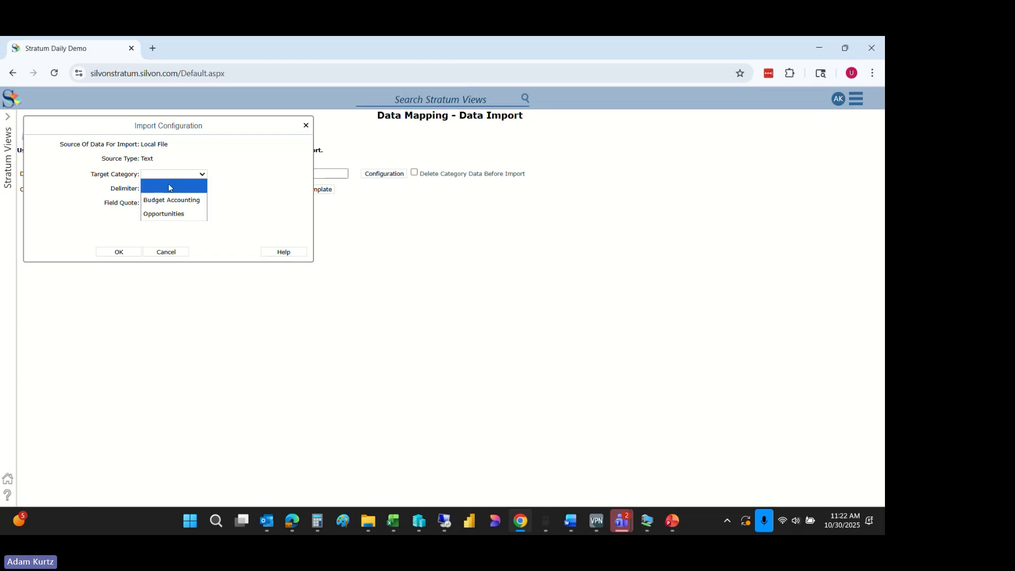
click(199, 200)
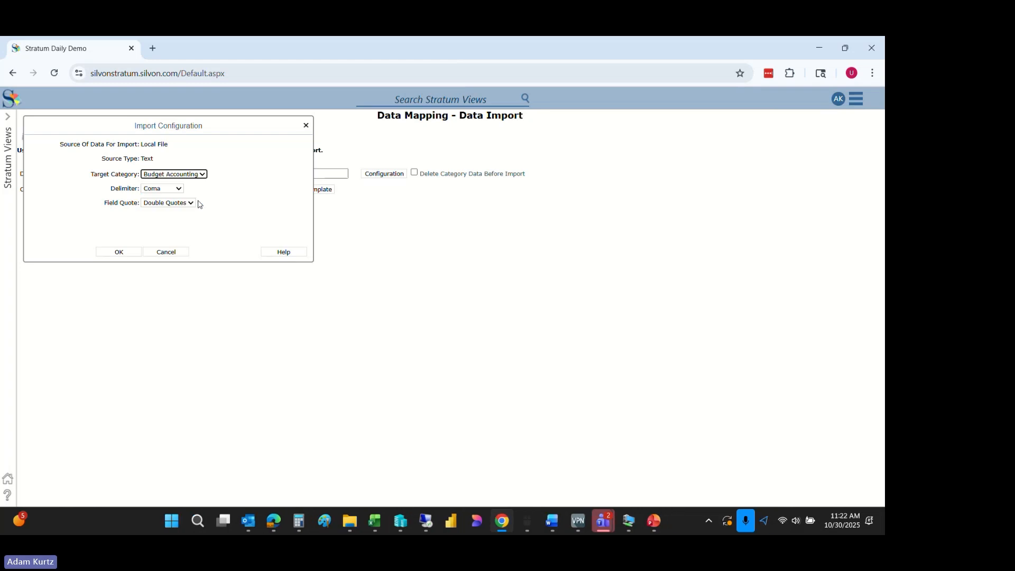
click(182, 191)
click(181, 191)
click(181, 191)
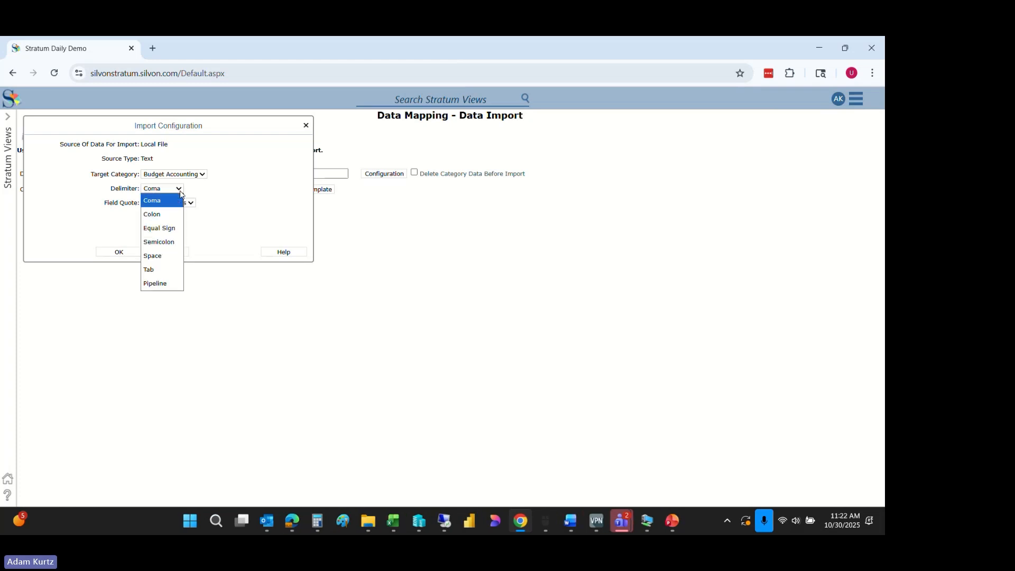
click(154, 270)
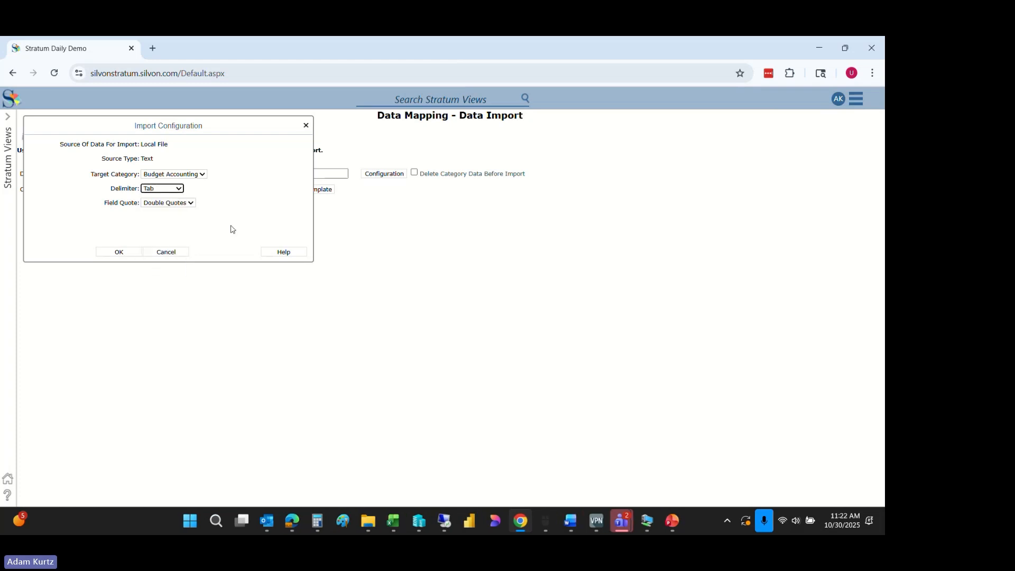
- Check the field quote choices, keep Double Quotes and apply the import configuration
click(191, 204)
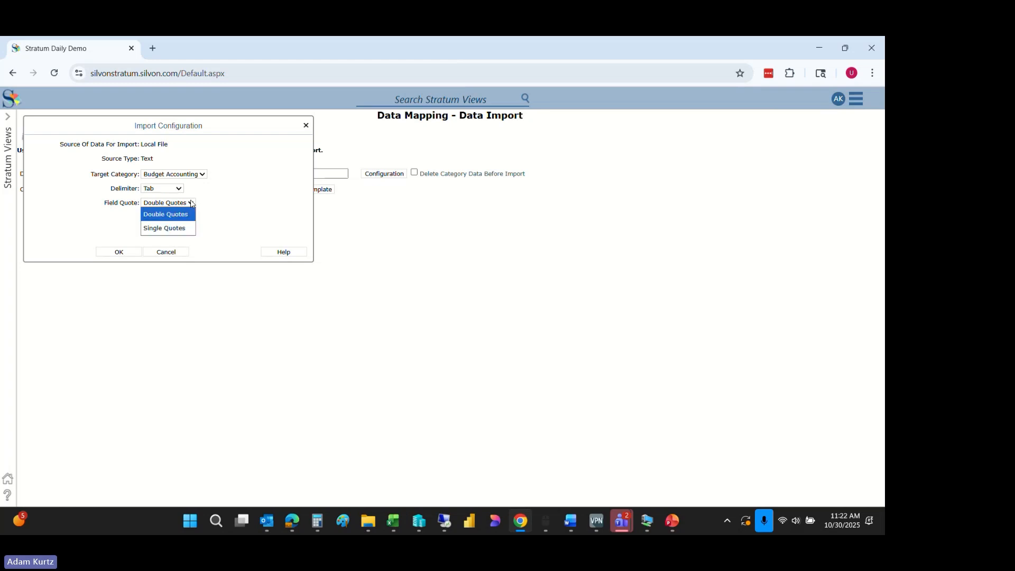
click(191, 204)
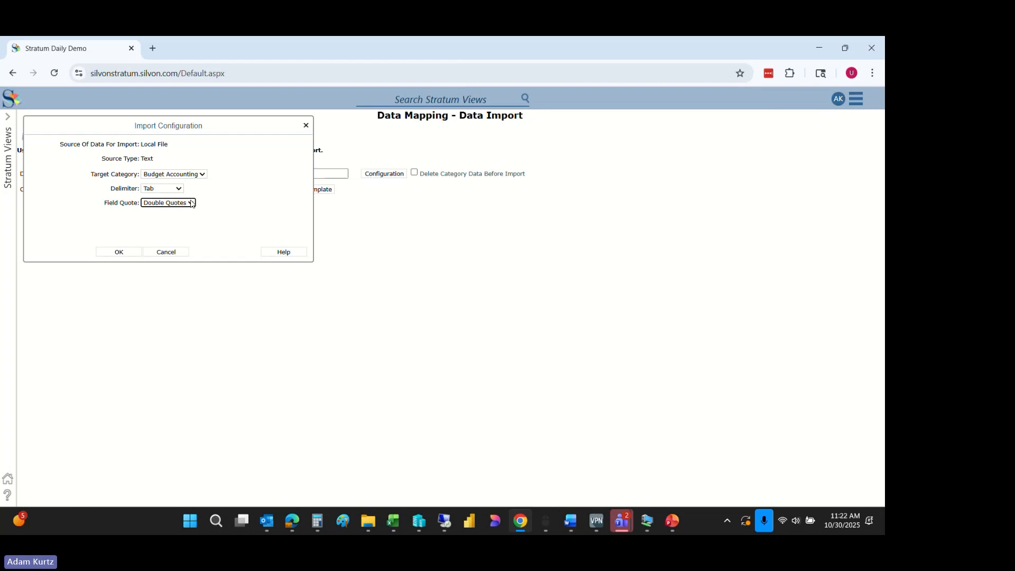
click(191, 204)
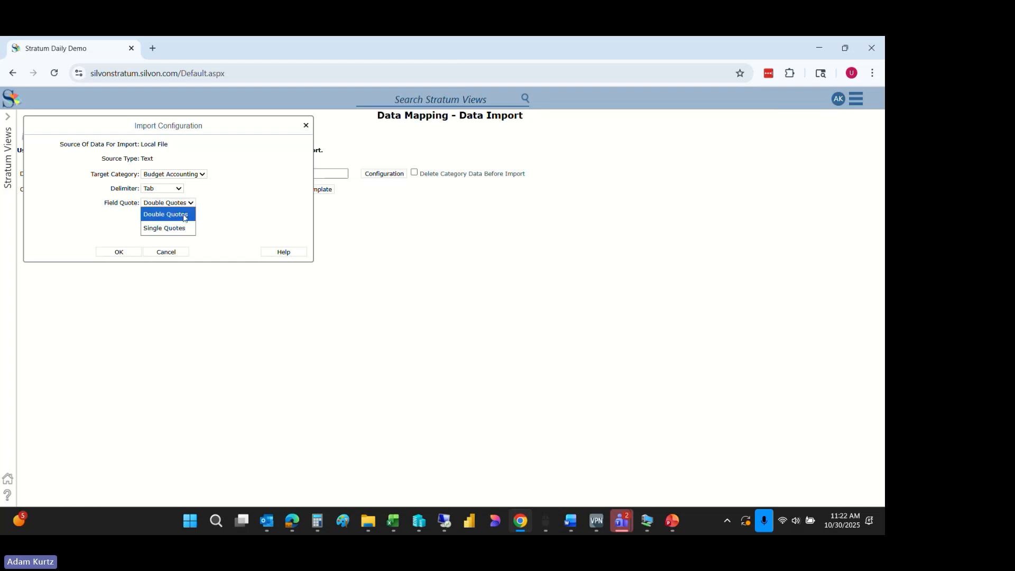
click(107, 231)
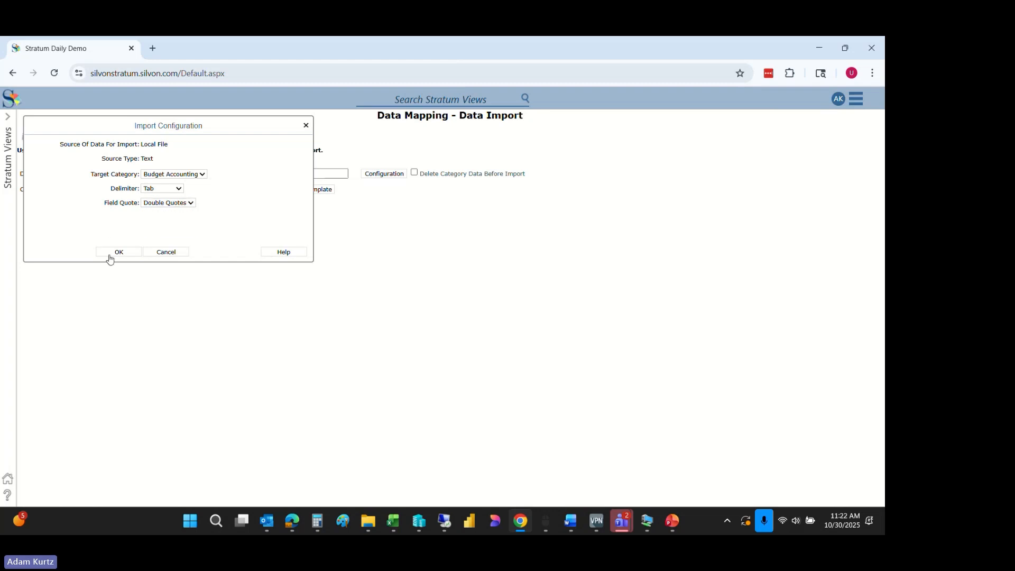
click(110, 254)
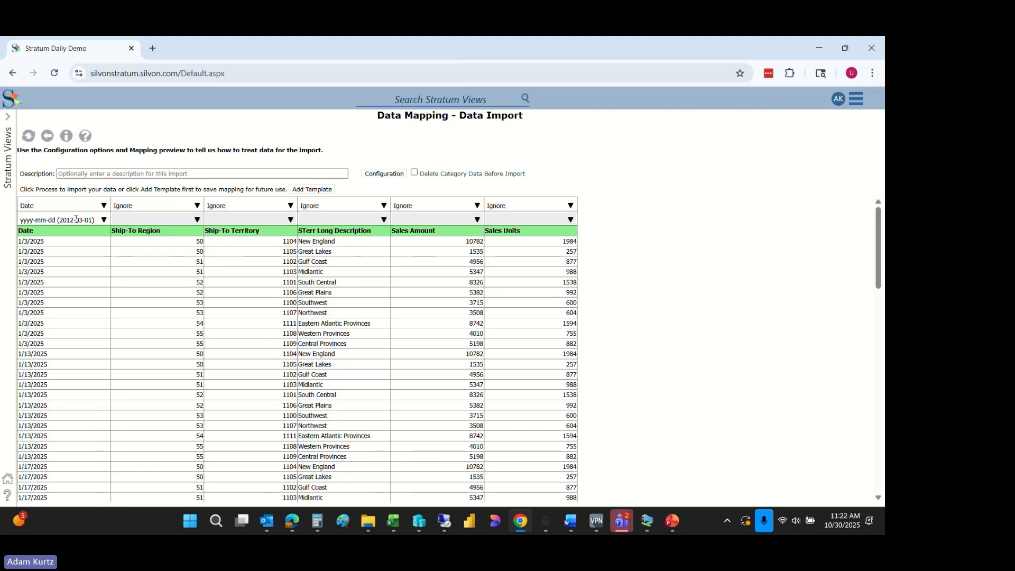
- Set the Date column's format to m/d/yyyy and map the Ship-To Region column to the Region dimension
click(97, 219)
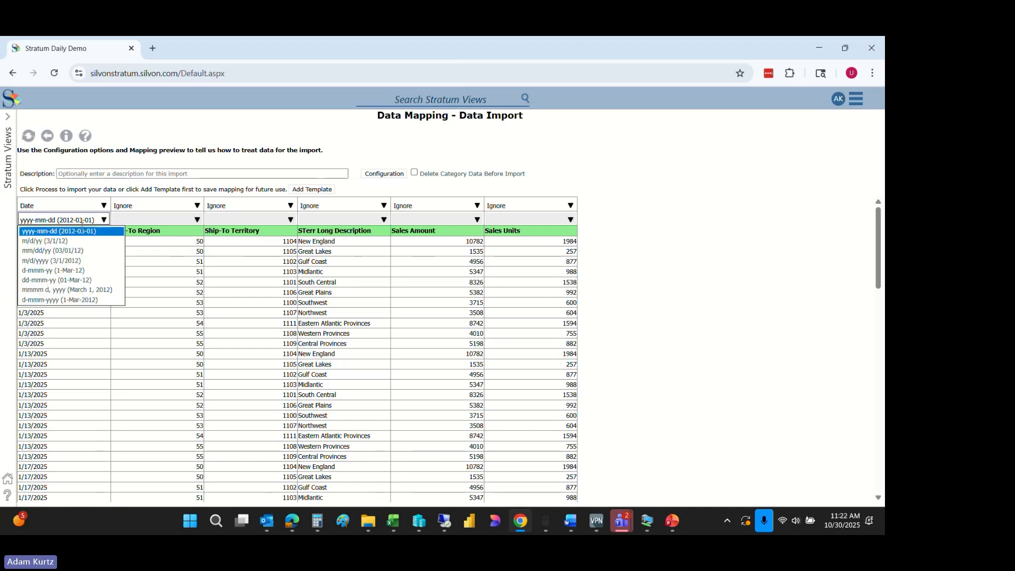
click(47, 257)
click(188, 207)
click(181, 218)
click(181, 219)
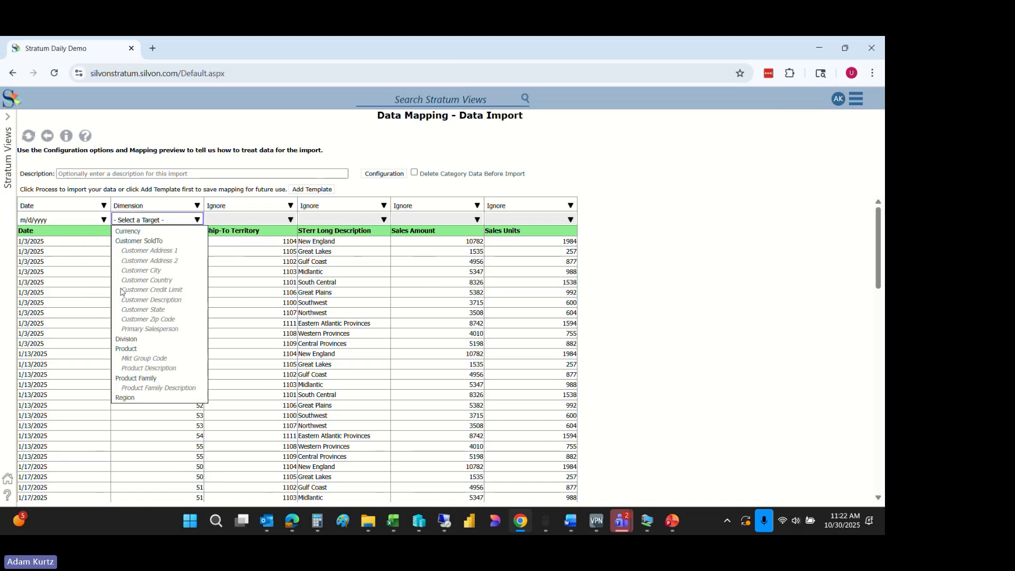
click(128, 399)
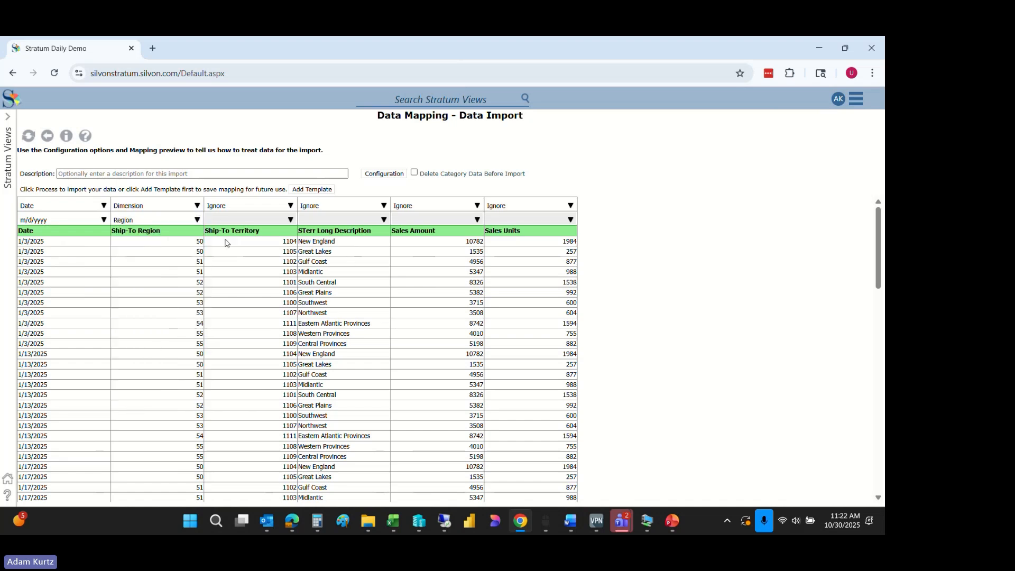
- Map the Sales Amount column as a measure targeting Projected Discount Amount
click(475, 206)
click(424, 231)
click(472, 220)
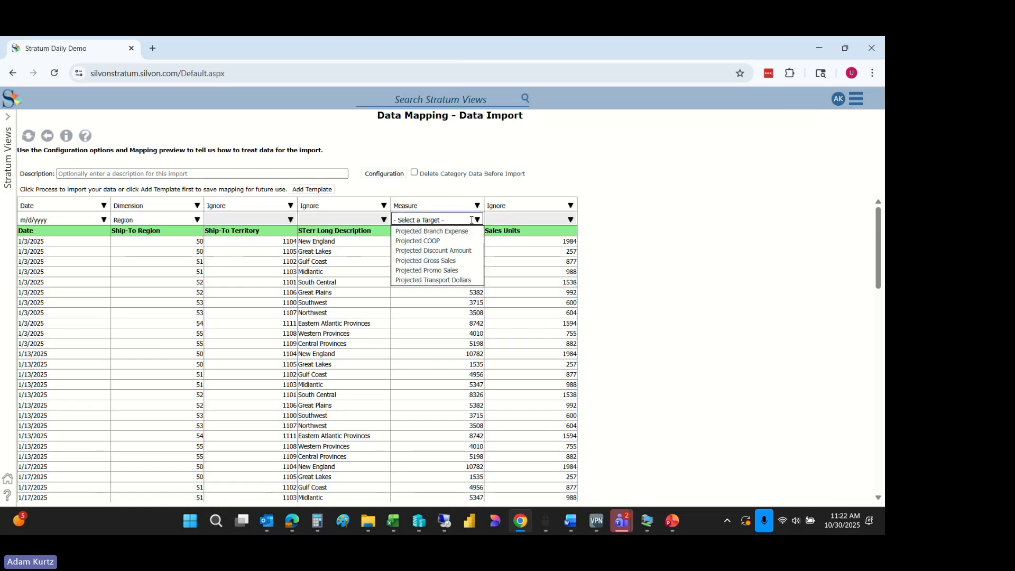
click(433, 251)
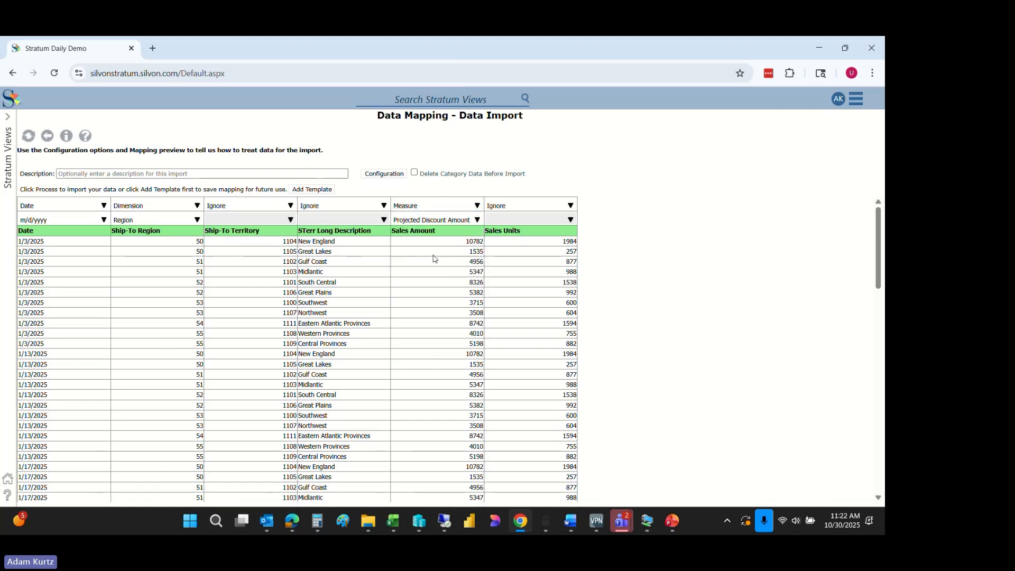
- Change the target of the Sales Amount measure to Projected Promo Sales
click(475, 220)
click(475, 220)
click(475, 220)
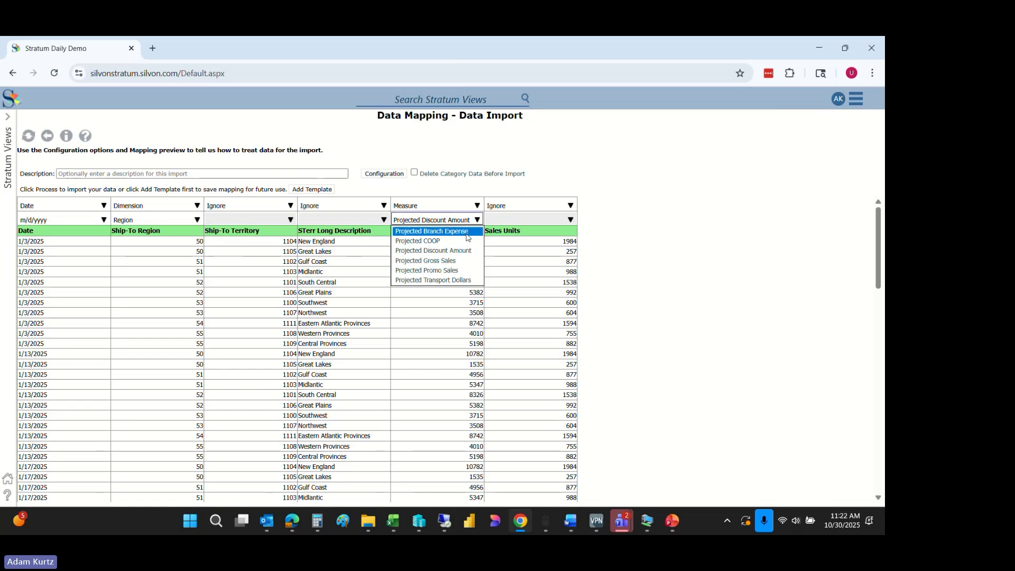
click(454, 272)
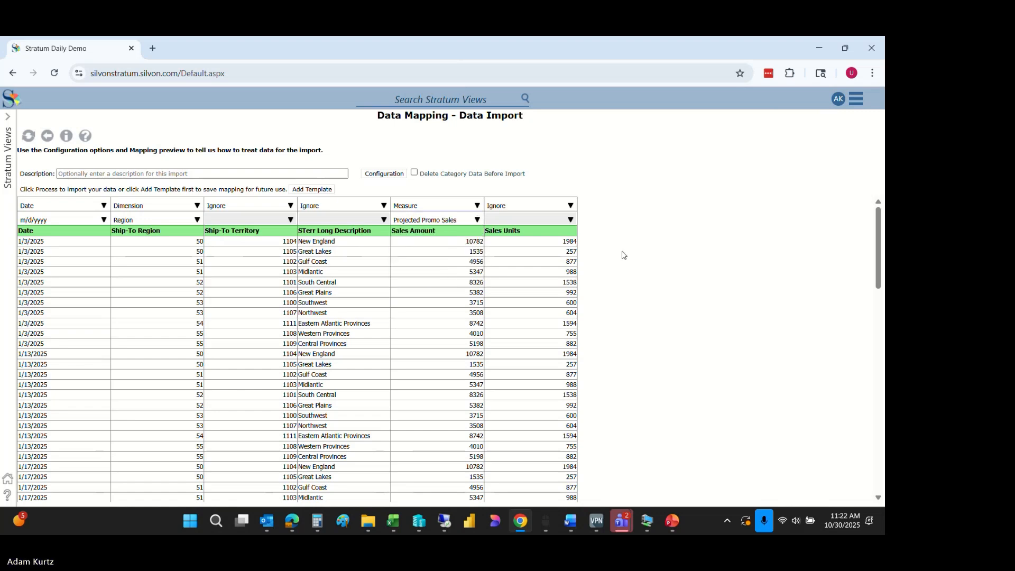
click(566, 205)
click(566, 205)
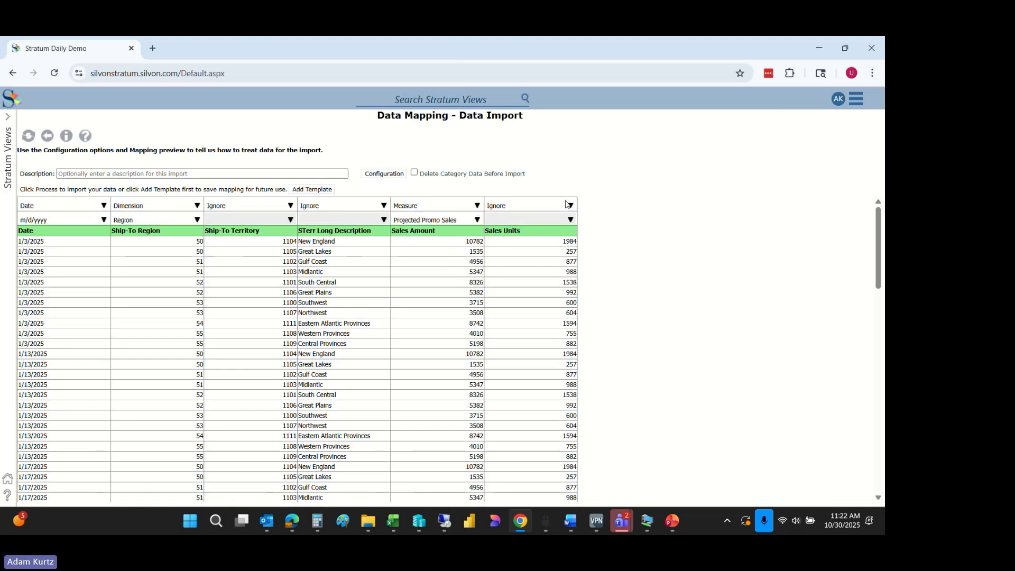
click(568, 204)
click(675, 164)
- Open the recently used Sales Plan Imported Data view
click(7, 129)
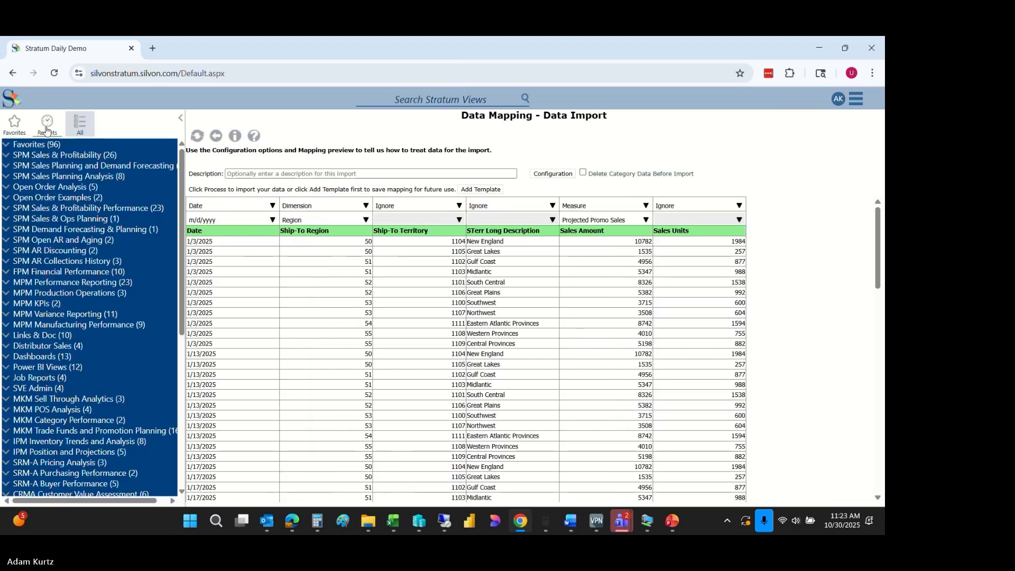
click(47, 125)
click(60, 151)
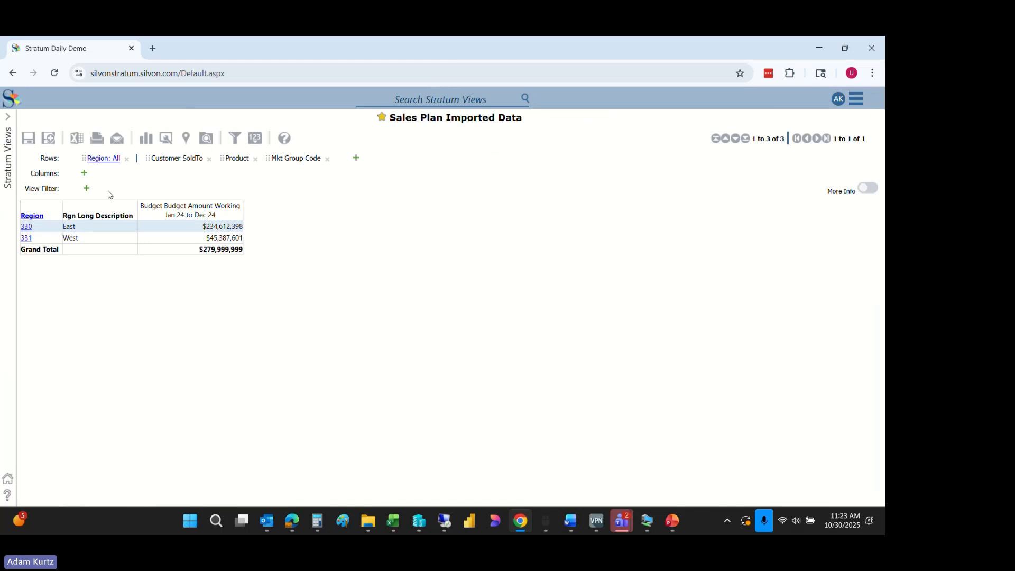
- Drill the regional budget down through Customer SoldTo to Product and collapse it back to Region level
click(27, 225)
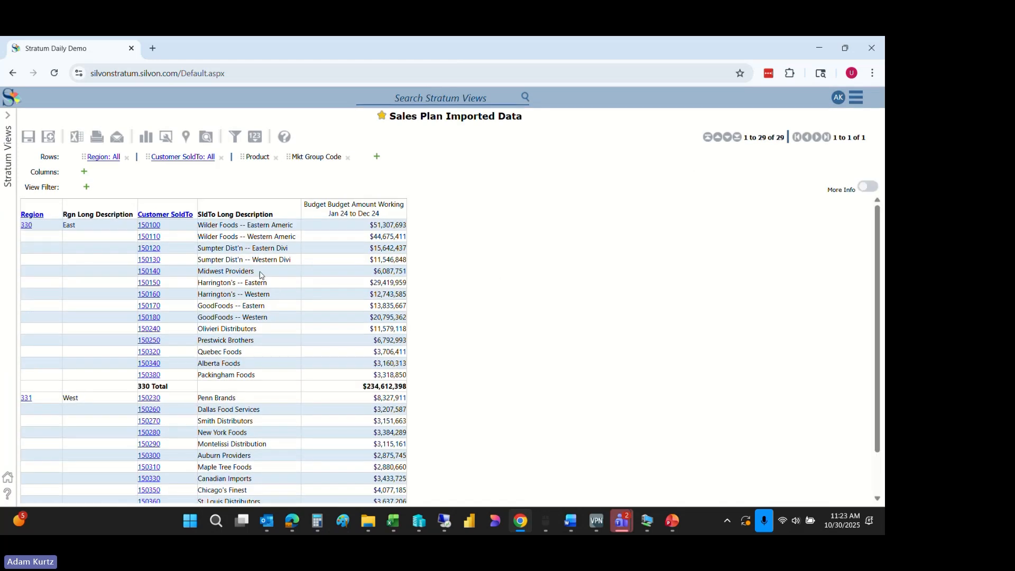
click(149, 225)
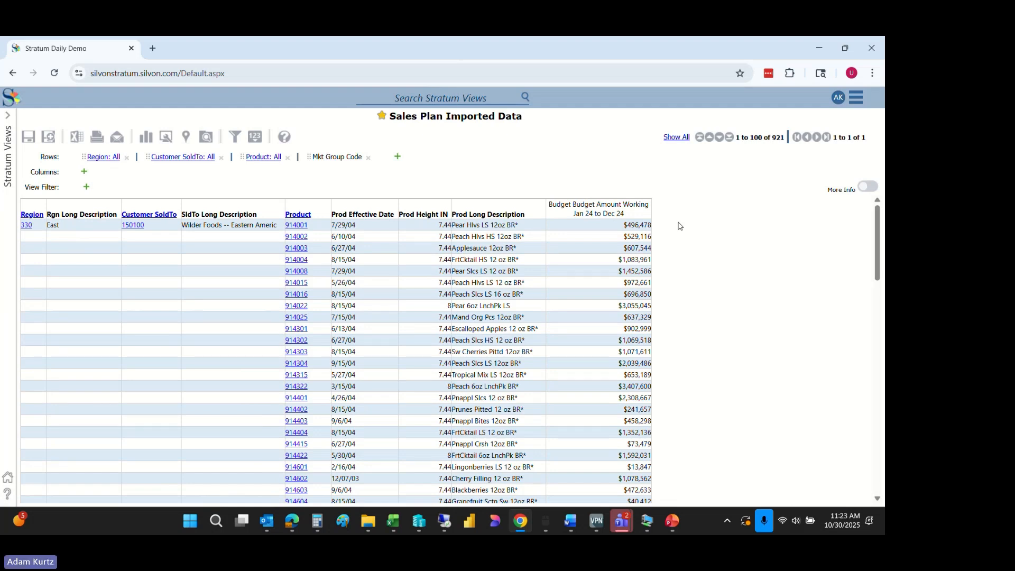
click(26, 226)
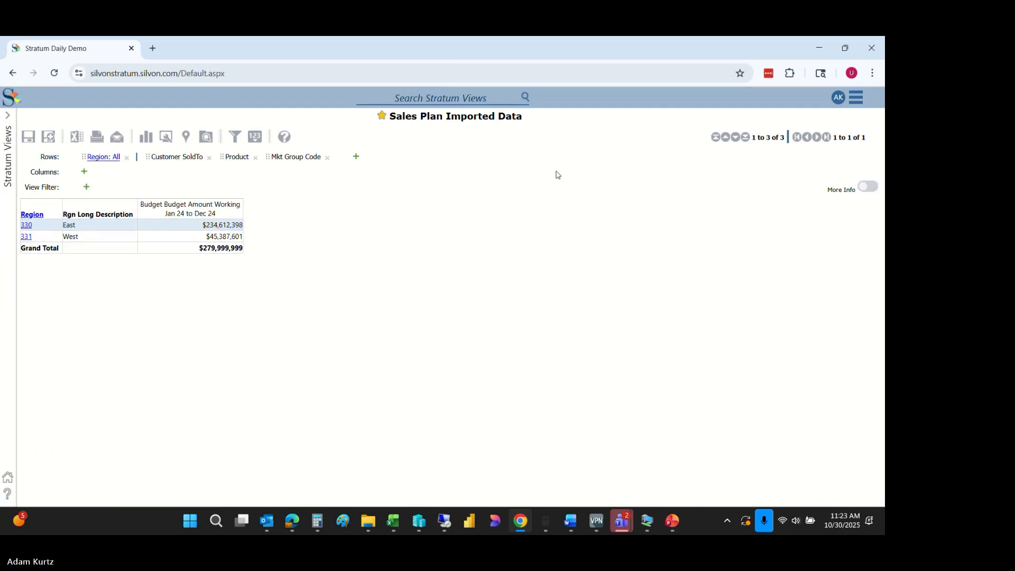
- Load the Attribute Import Products worksheet as a Master Data Import and review its product and Mkt Group Code preview rows
mouse_move(375, 524)
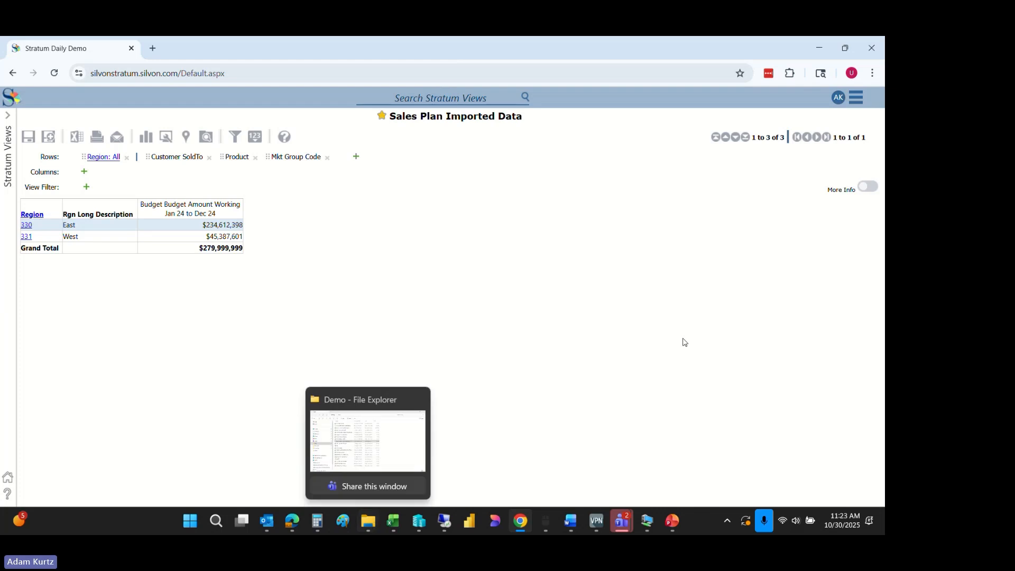
click(857, 98)
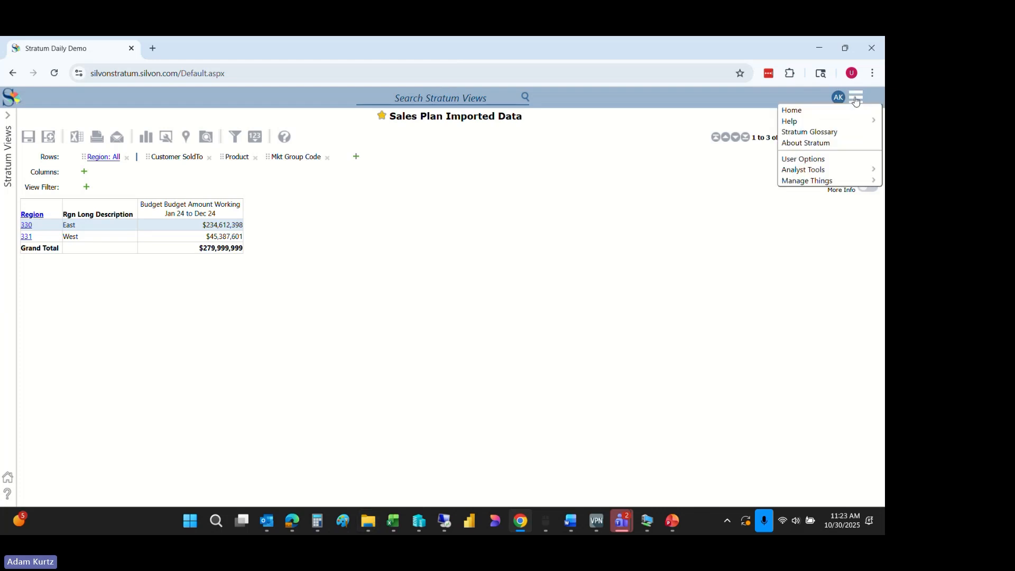
mouse_move(809, 169)
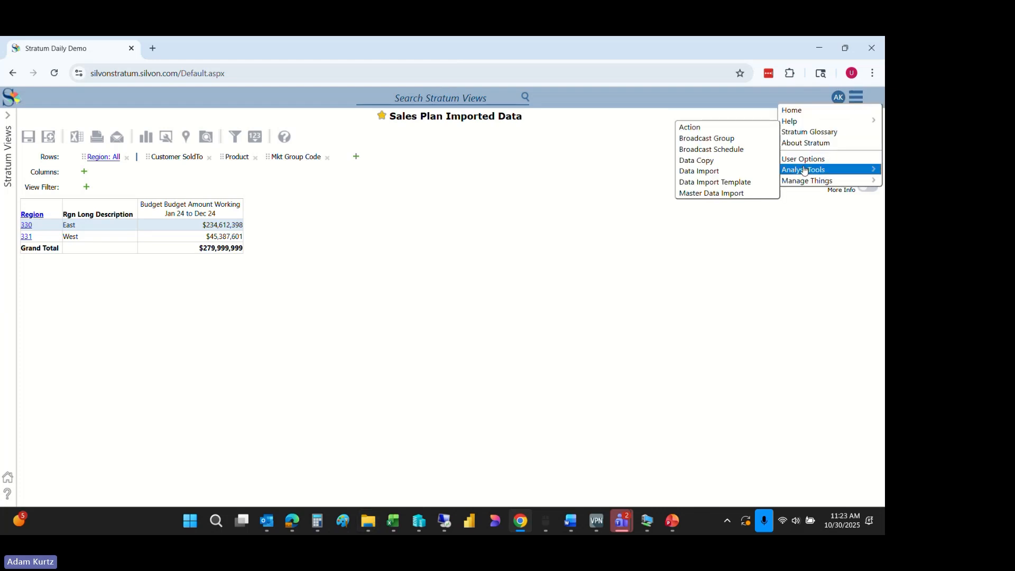
click(718, 193)
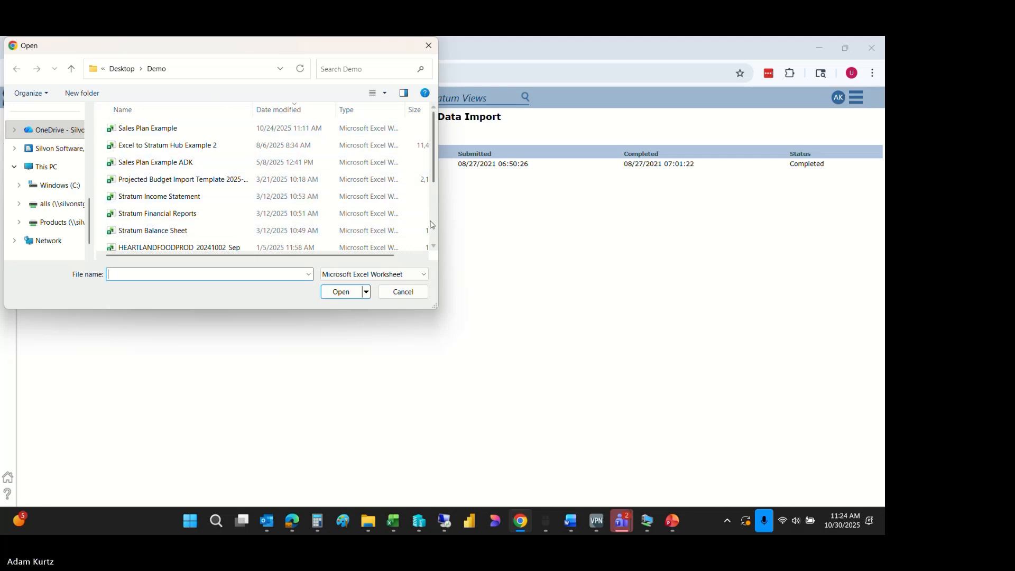
scroll(433, 224, down, 2)
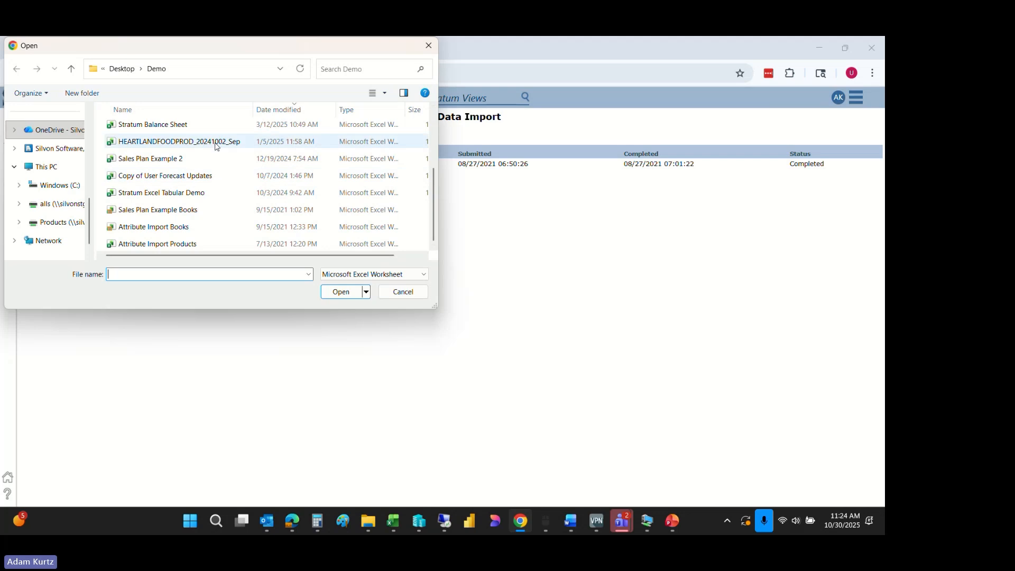
click(183, 242)
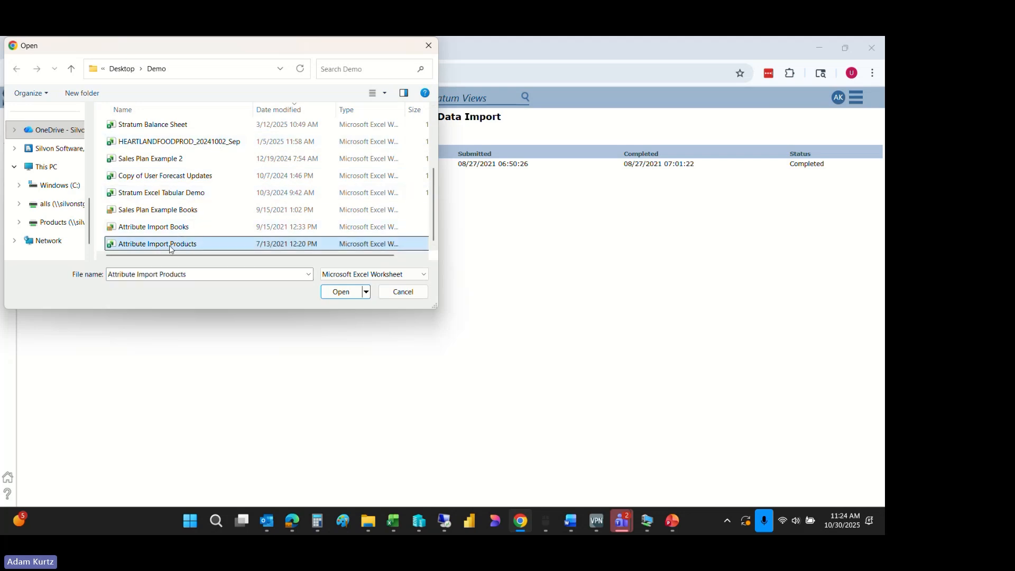
click(349, 296)
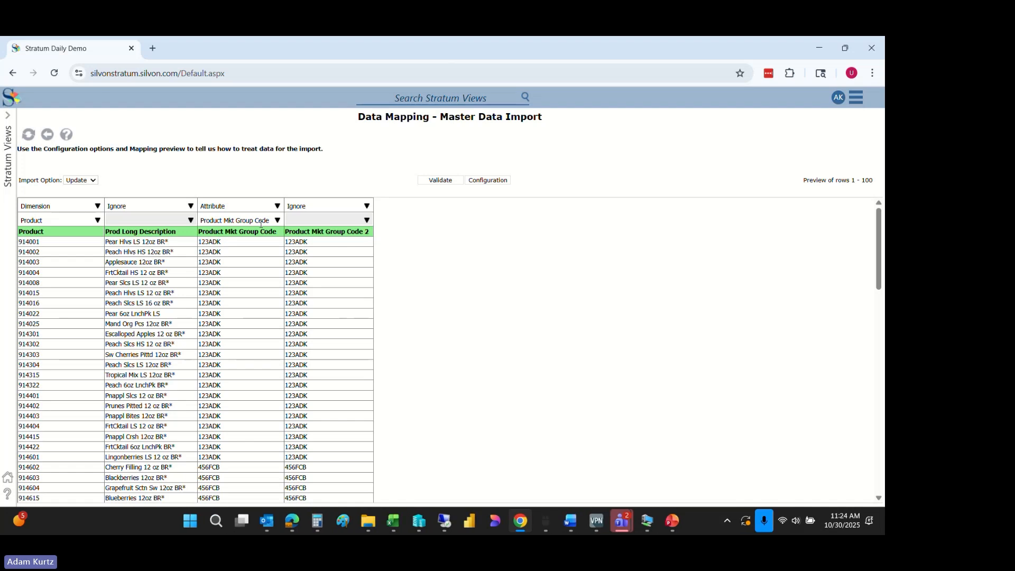
mouse_move(881, 273)
mouse_down()
mouse_move(881, 287)
mouse_move(882, 266)
mouse_up()
drag(882, 267, 873, 407)
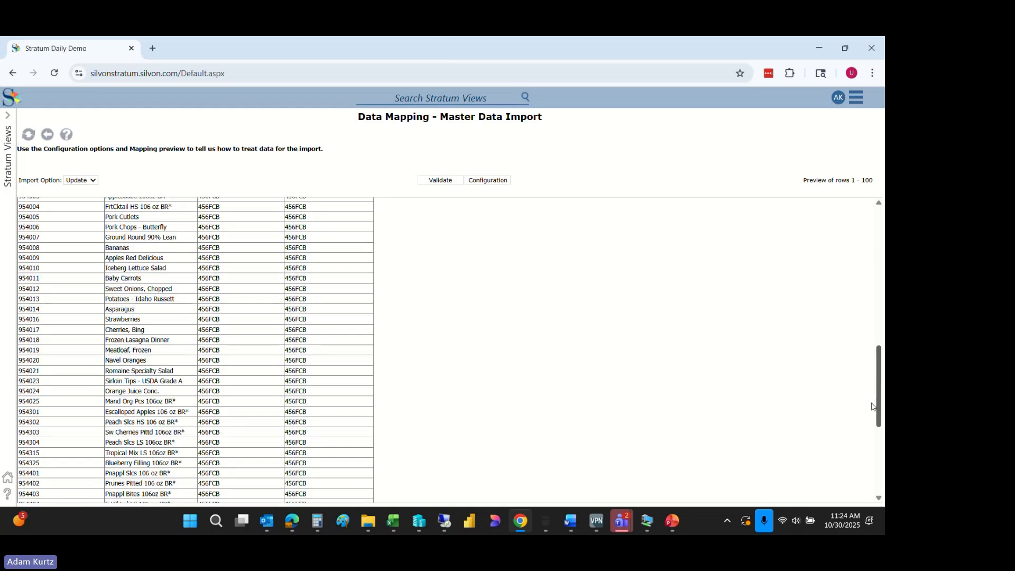
drag(874, 407, 873, 257)
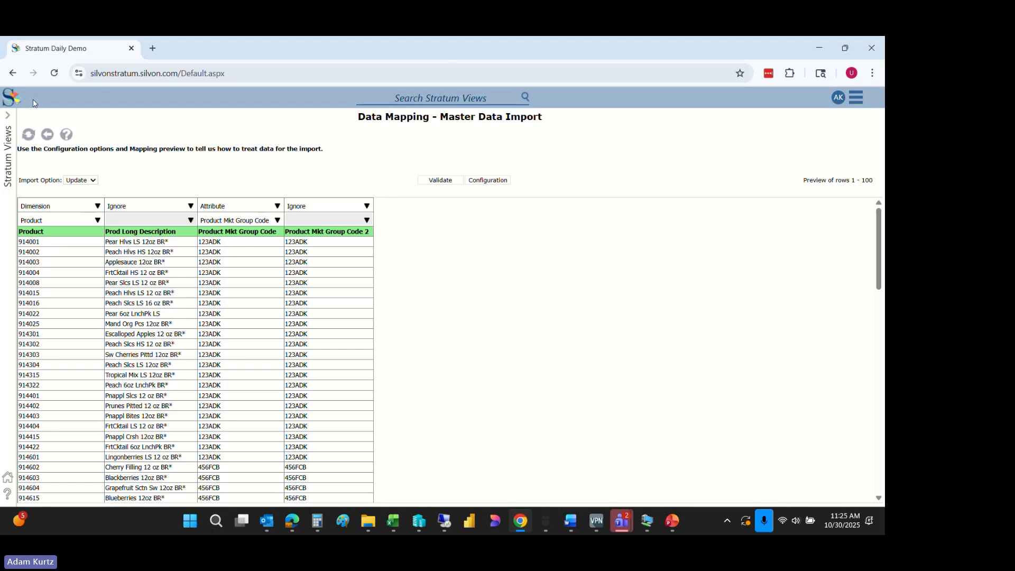
- Reopen the Sales Plan Imported Data view and make Mkt Group Code the first row dimension, ahead of Region
click(3, 127)
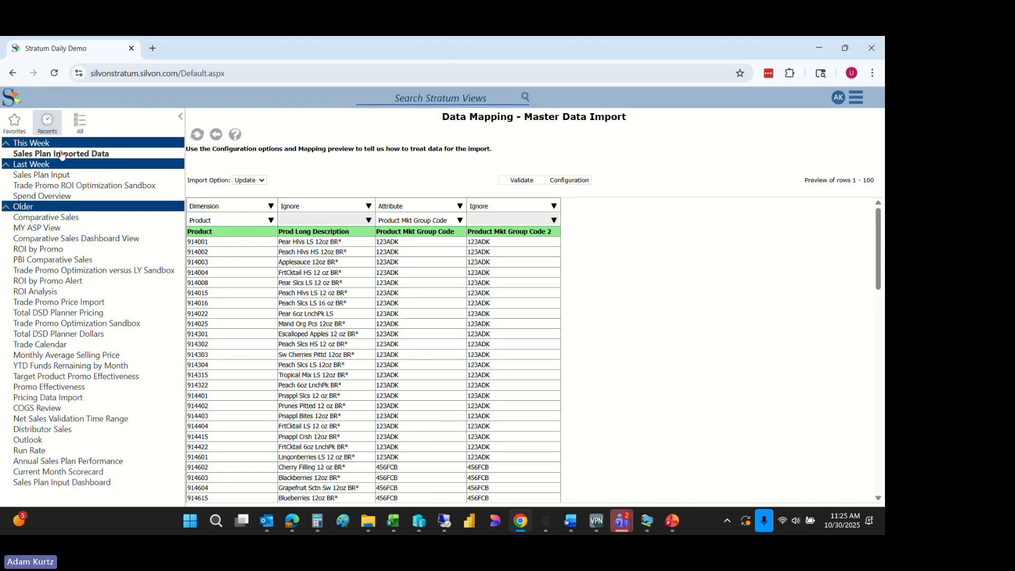
click(62, 156)
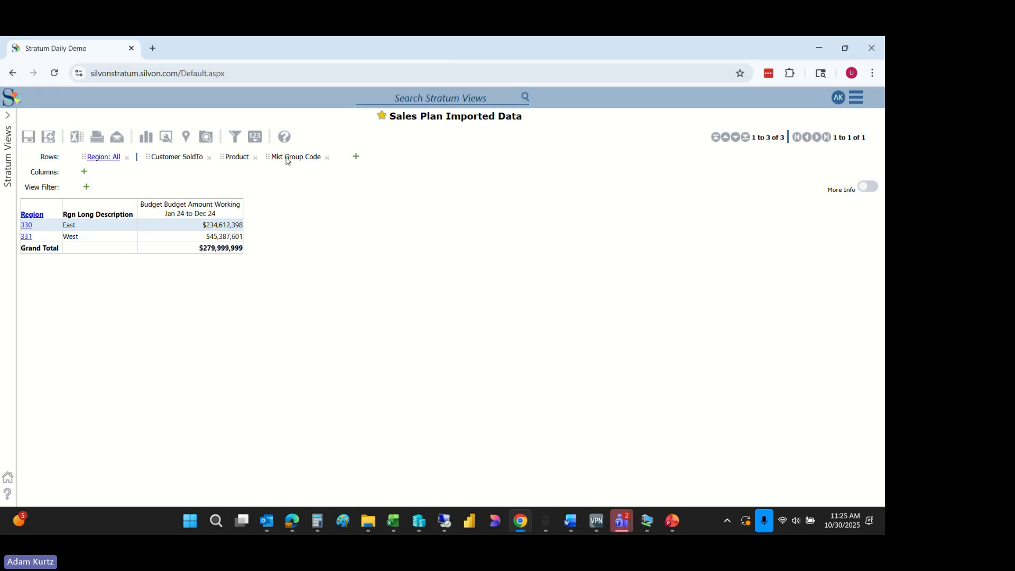
drag(287, 160, 80, 155)
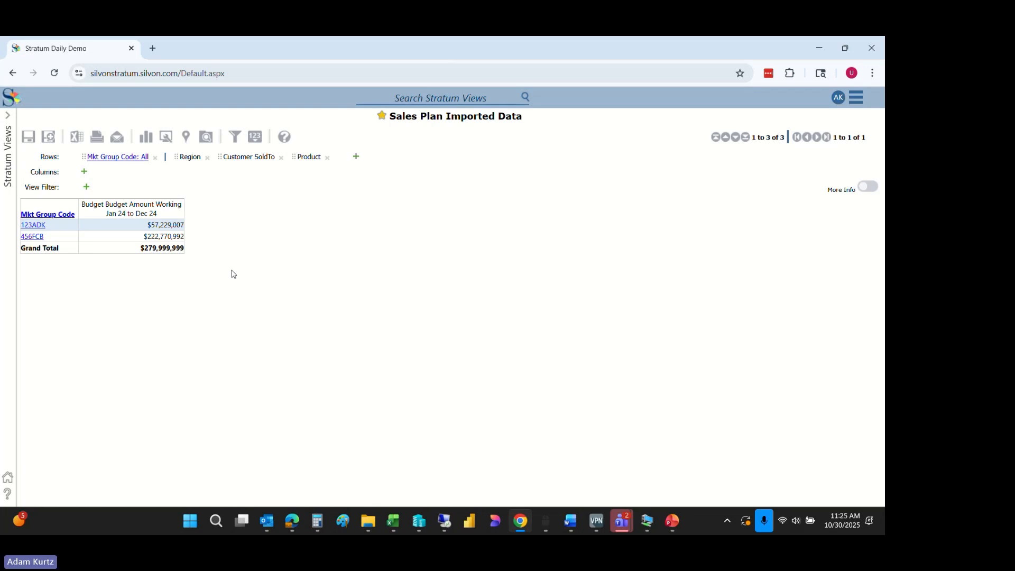
- Expand the market group codes by Region and by Customer SoldTo
click(73, 213)
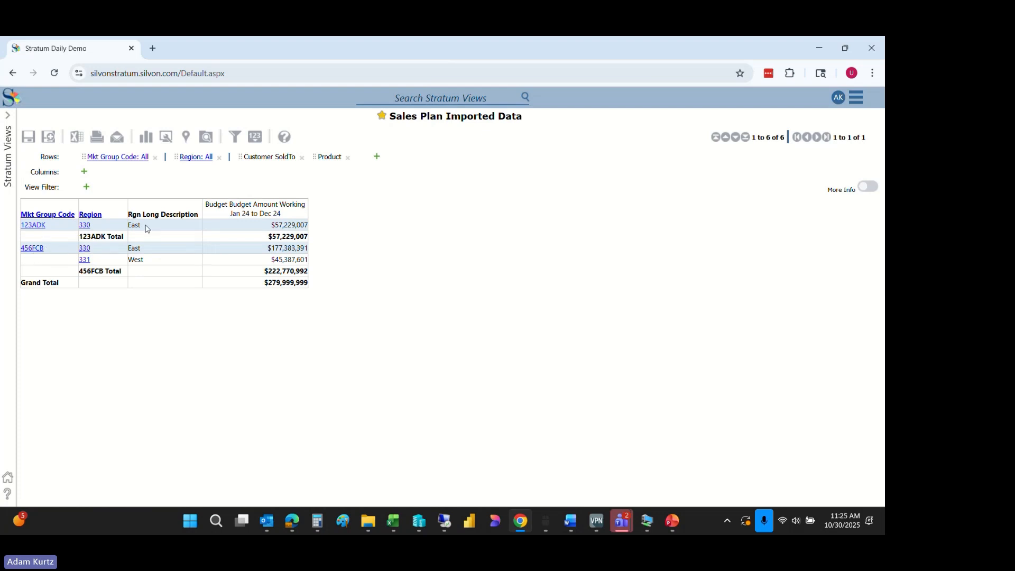
click(111, 215)
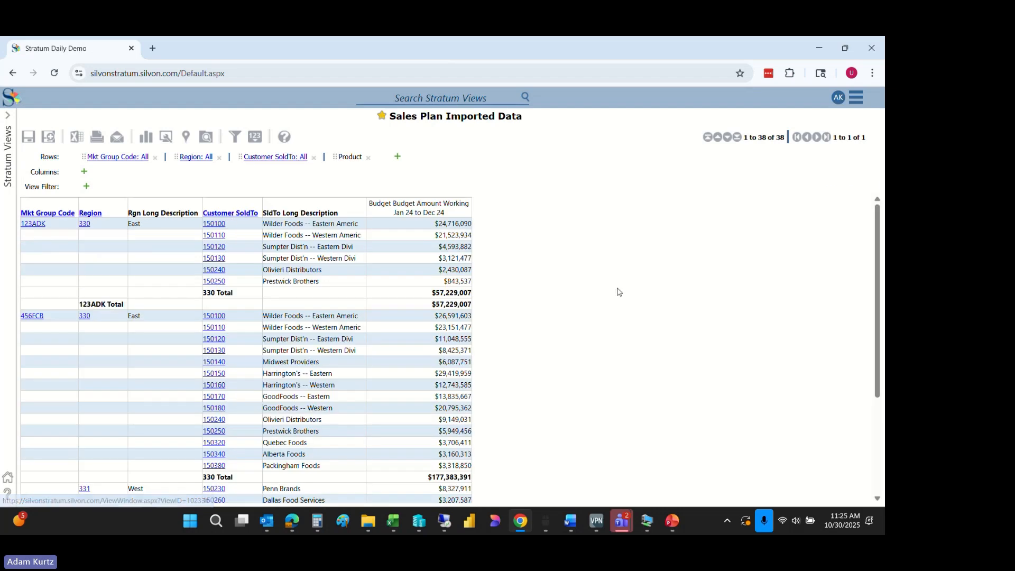
mouse_move(879, 273)
mouse_down()
mouse_move(872, 294)
mouse_move(874, 259)
mouse_up()
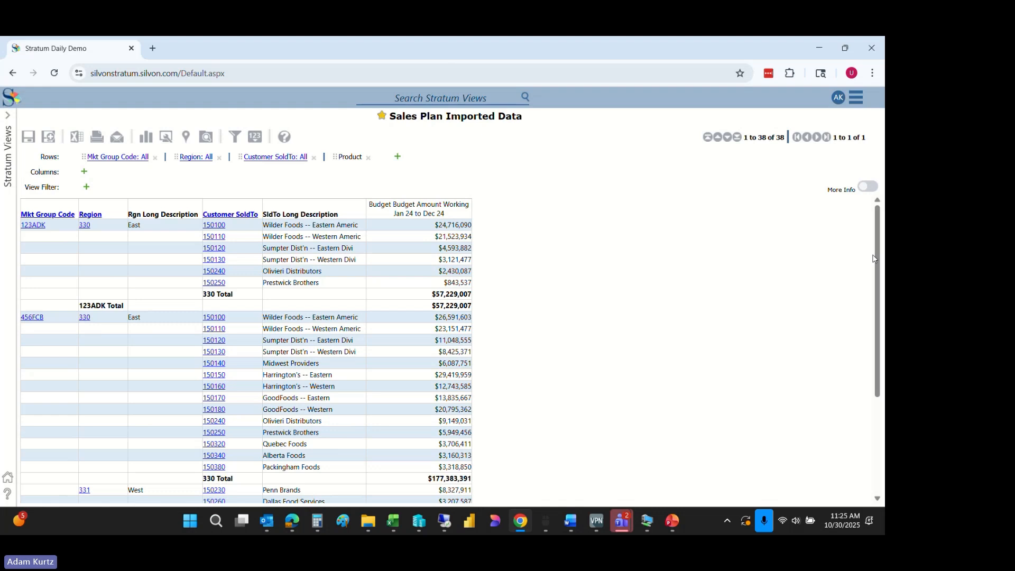
- Show the Actual Sales Amount Jan 24 to Dec 24 measure in the view and apply the change
click(208, 138)
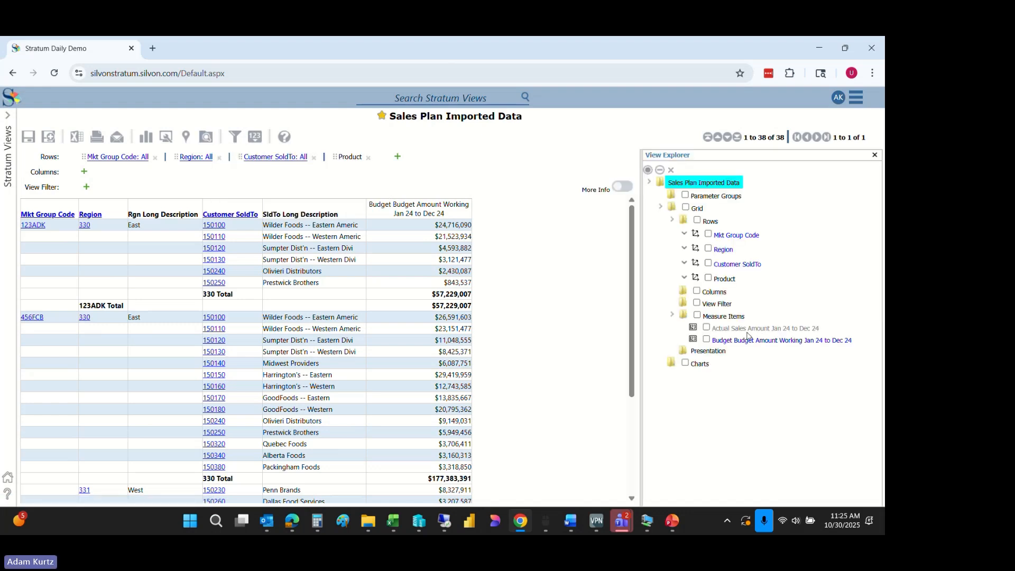
click(755, 329)
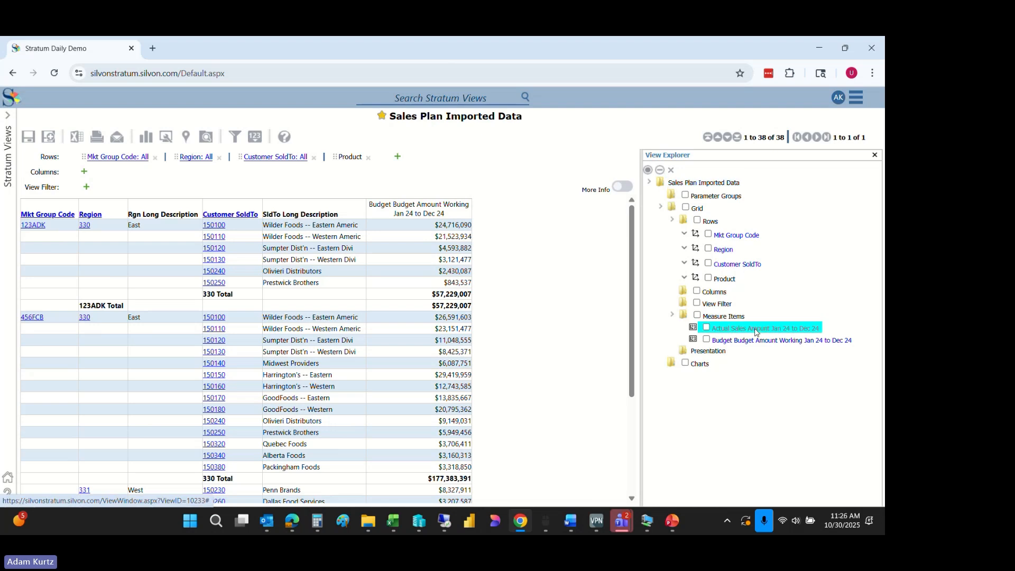
right_click(755, 330)
click(662, 369)
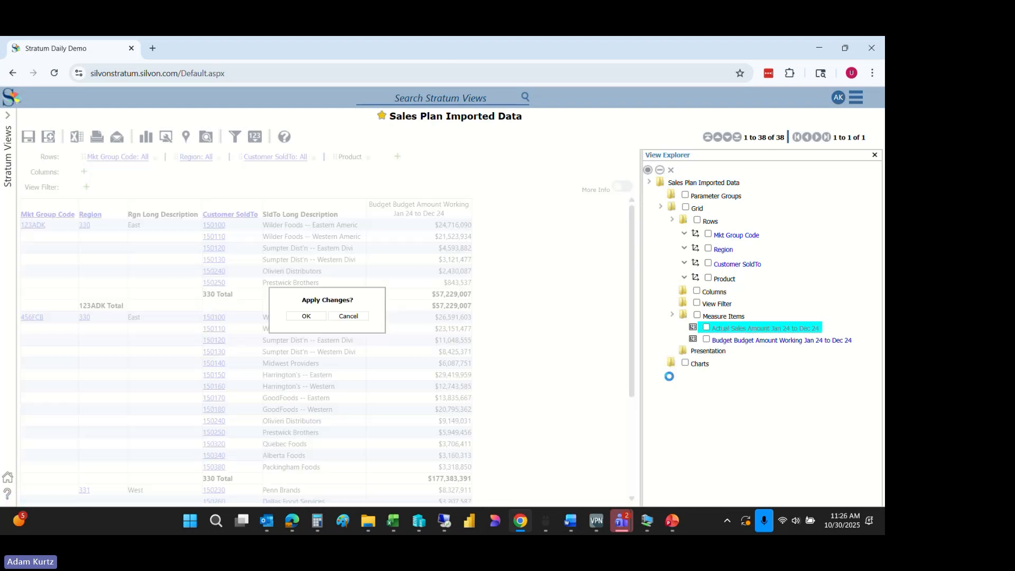
click(308, 317)
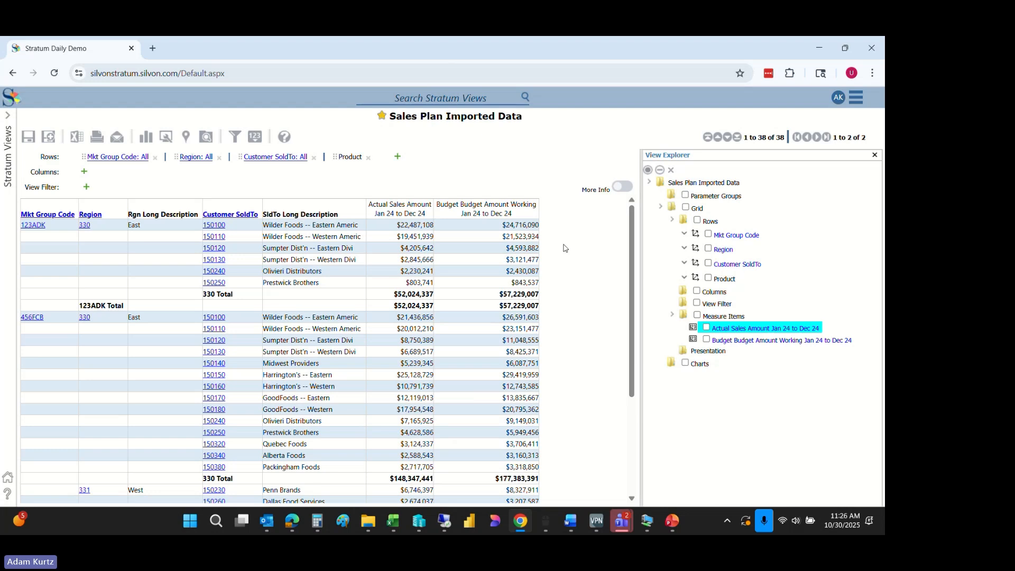
- Bring up the available Analyst Tools commands, including the data import options
click(859, 101)
click(860, 104)
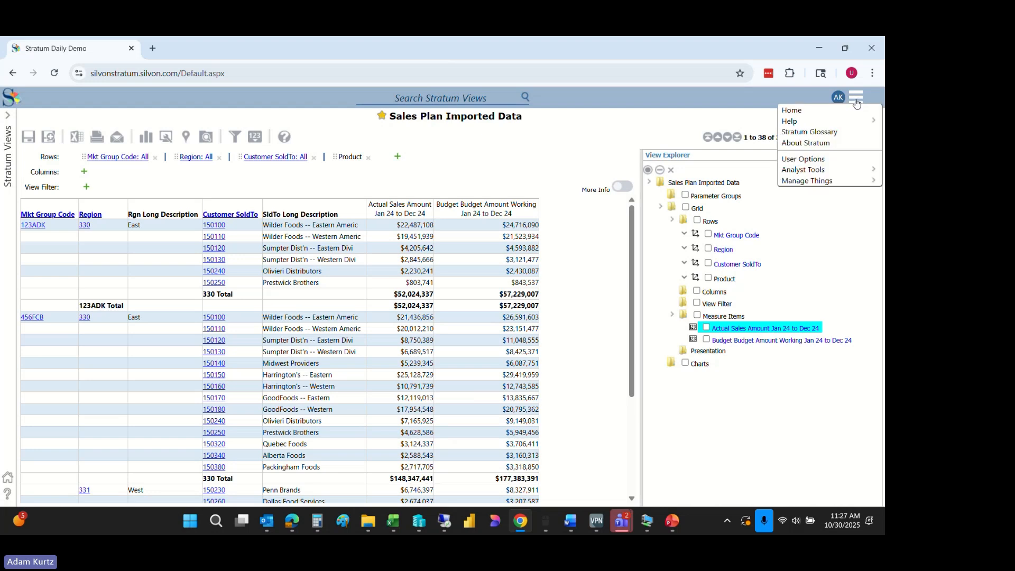
mouse_move(834, 173)
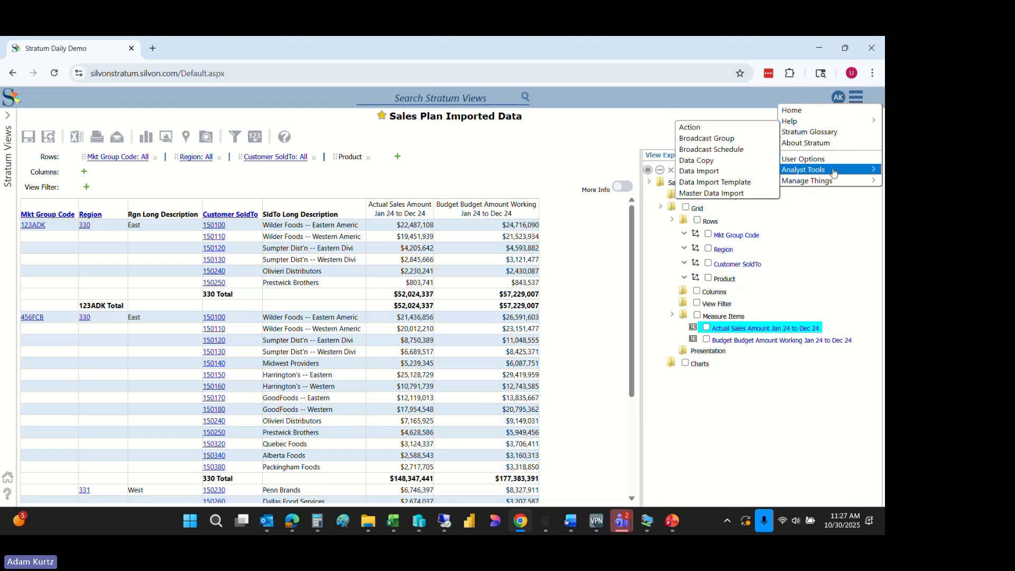